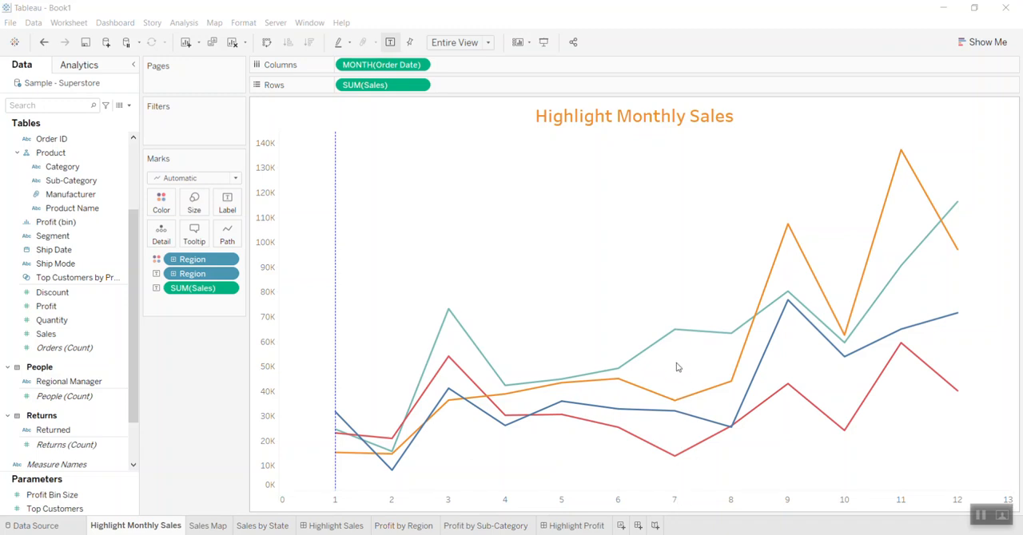
- Highlight the July sales on the West line, and remove the dashed vertical reference line at month 1
{"action": "left_click", "coordinate": [686, 339]}
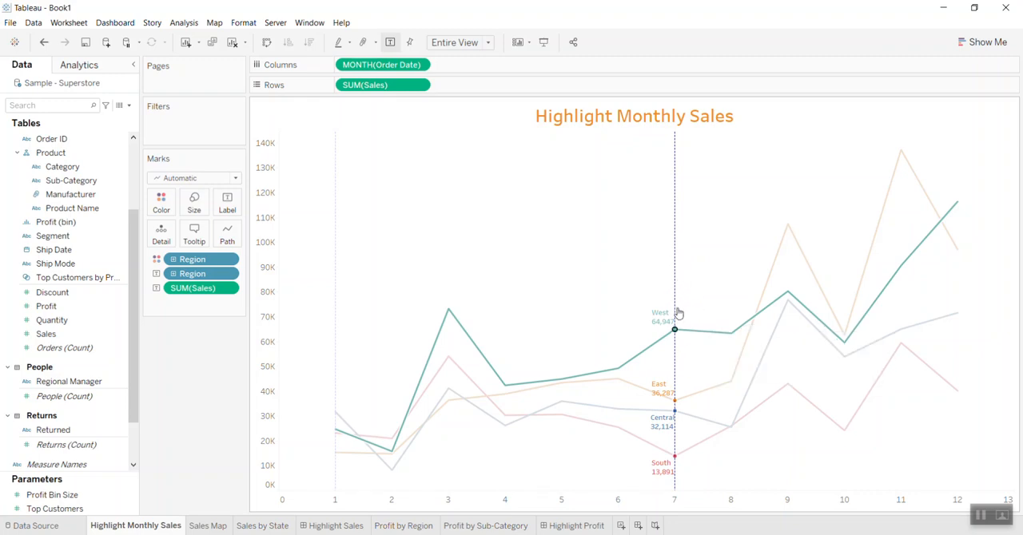
{"action": "mouse_move", "coordinate": [672, 473]}
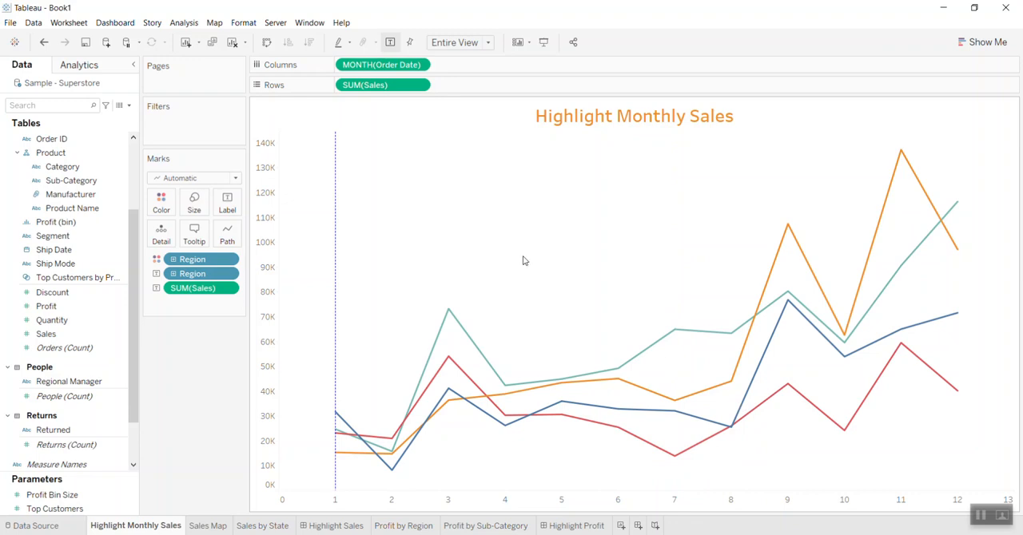
{"action": "right_click", "coordinate": [336, 275]}
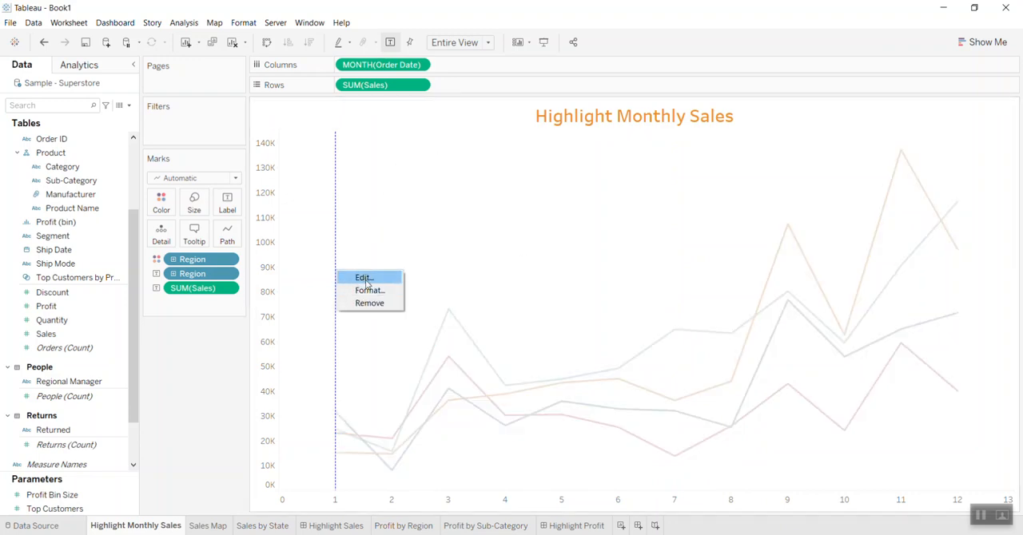
{"action": "left_click", "coordinate": [375, 304]}
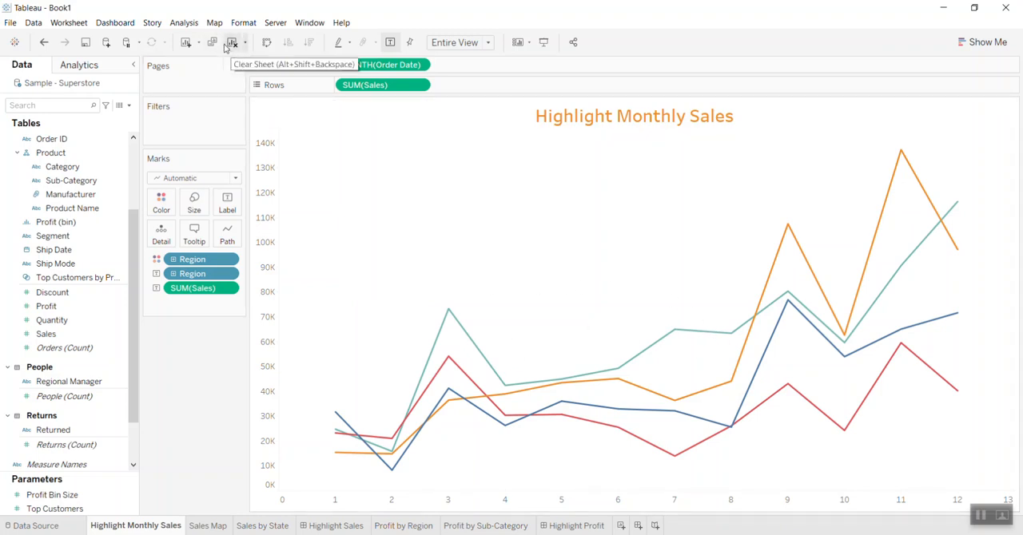
- Remove the Highlight3 action from the Highlight Monthly Sales worksheet
{"action": "left_click", "coordinate": [186, 24]}
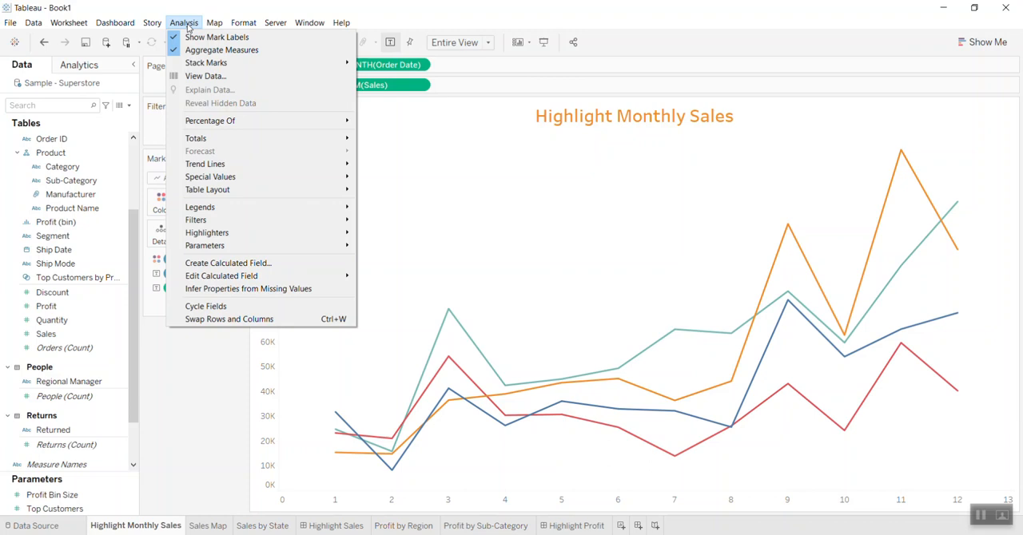
{"action": "mouse_move", "coordinate": [70, 24]}
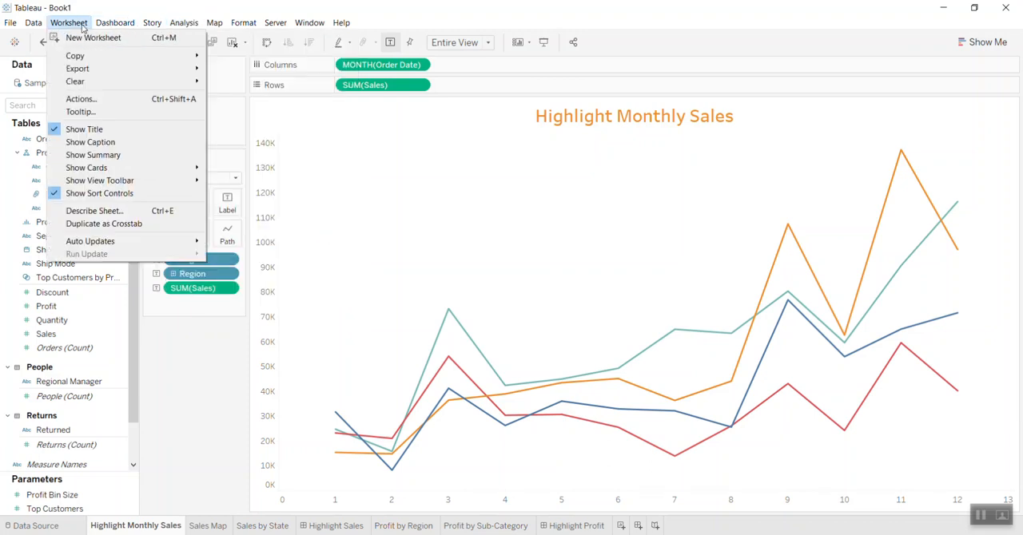
{"action": "left_click", "coordinate": [81, 99]}
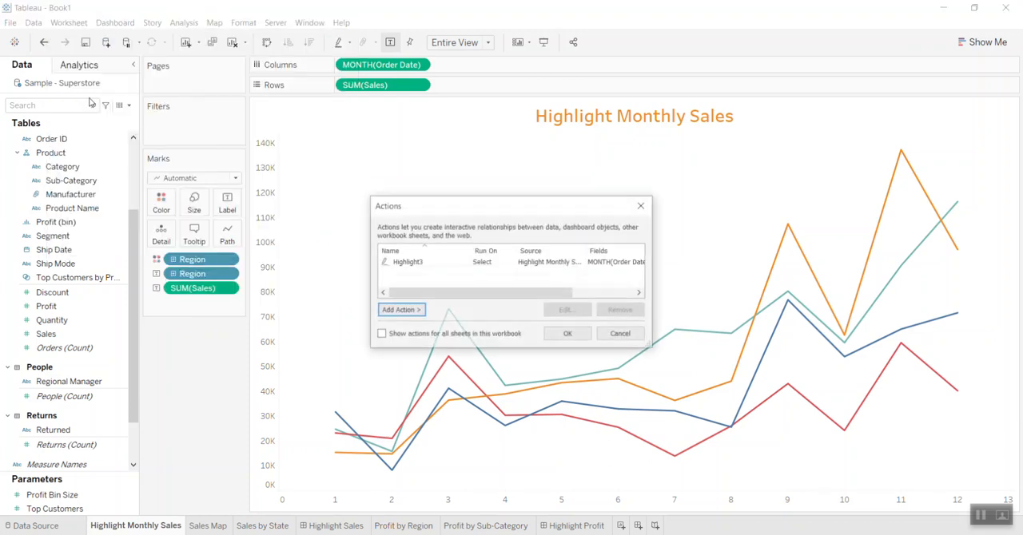
{"action": "left_click_drag", "start_coordinate": [445, 214], "coordinate": [482, 158]}
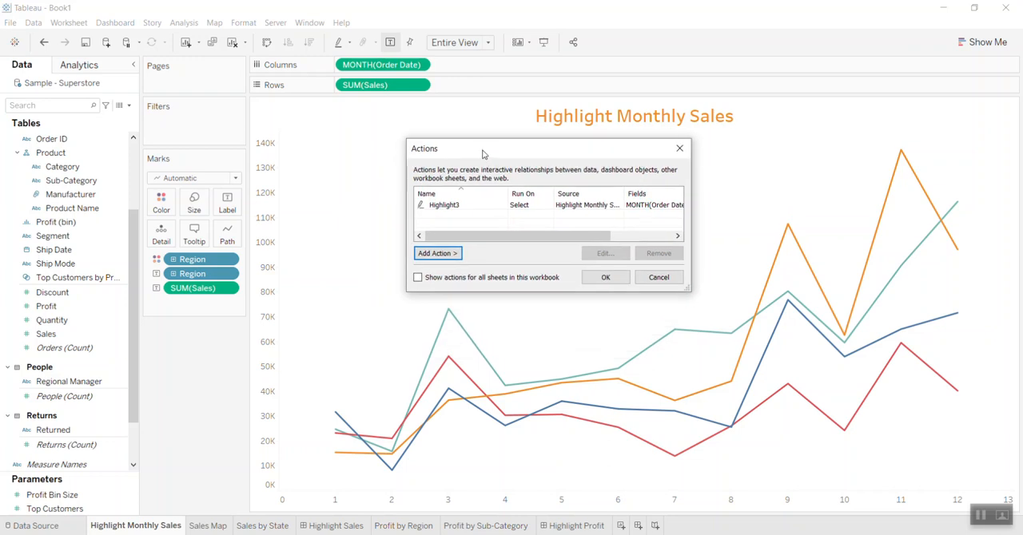
{"action": "left_click", "coordinate": [451, 206]}
{"action": "left_click", "coordinate": [658, 253]}
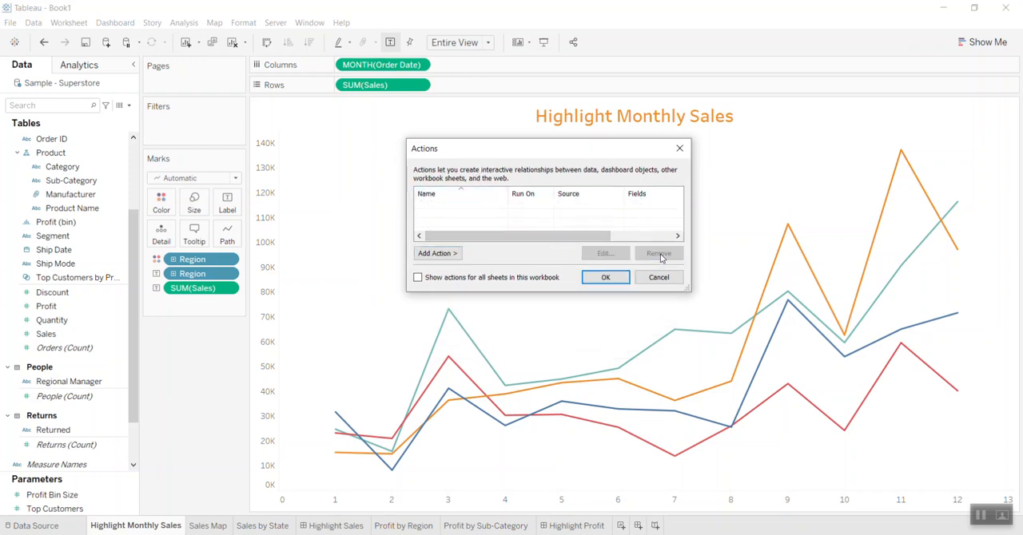
{"action": "left_click", "coordinate": [606, 277]}
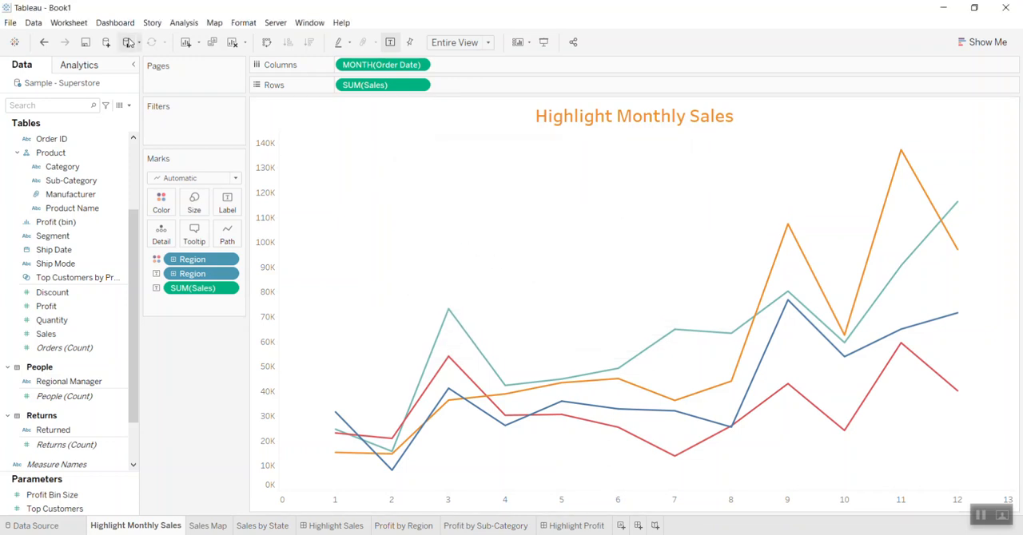
- Add a highlight action on Highlight Monthly Sales that runs on Select and targets MONTH(Order Date), and test it on the West line's March point
{"action": "left_click", "coordinate": [71, 22]}
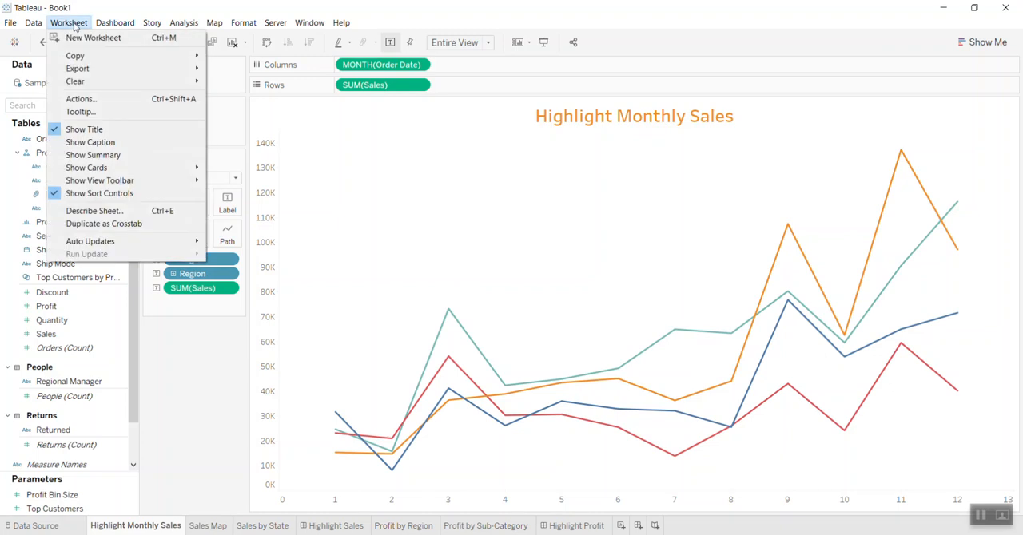
{"action": "left_click", "coordinate": [81, 98]}
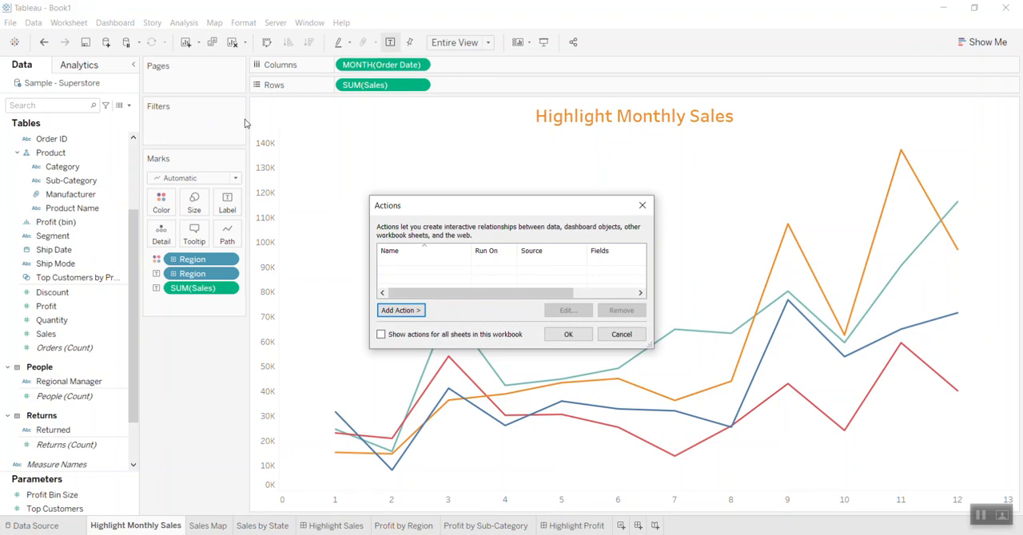
{"action": "left_click_drag", "start_coordinate": [461, 206], "coordinate": [463, 142]}
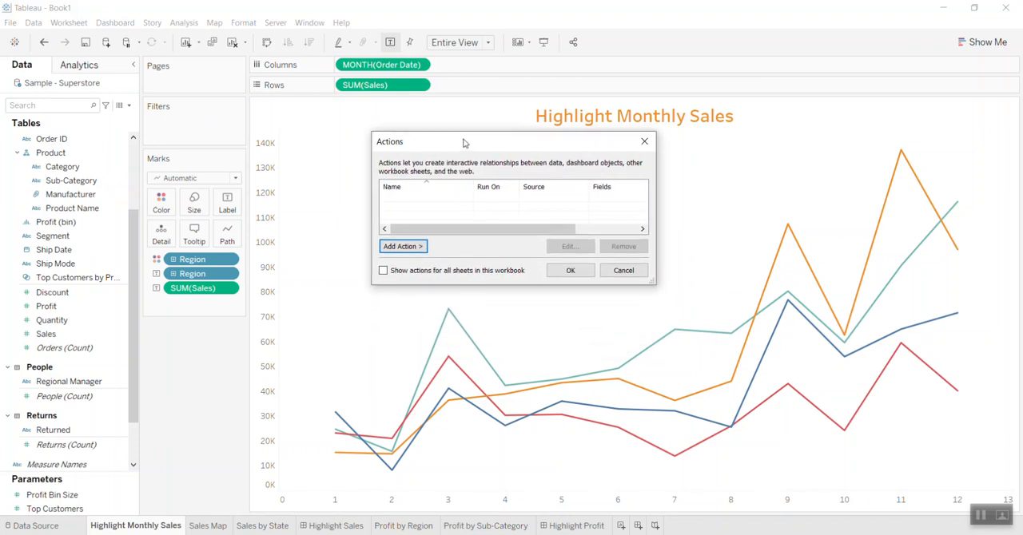
{"action": "left_click", "coordinate": [401, 248]}
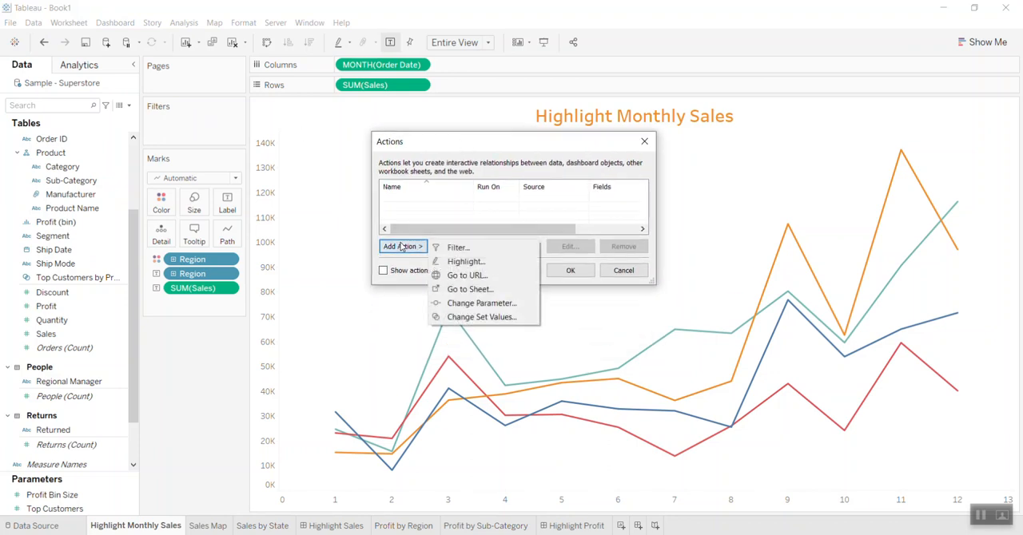
{"action": "left_click", "coordinate": [461, 262]}
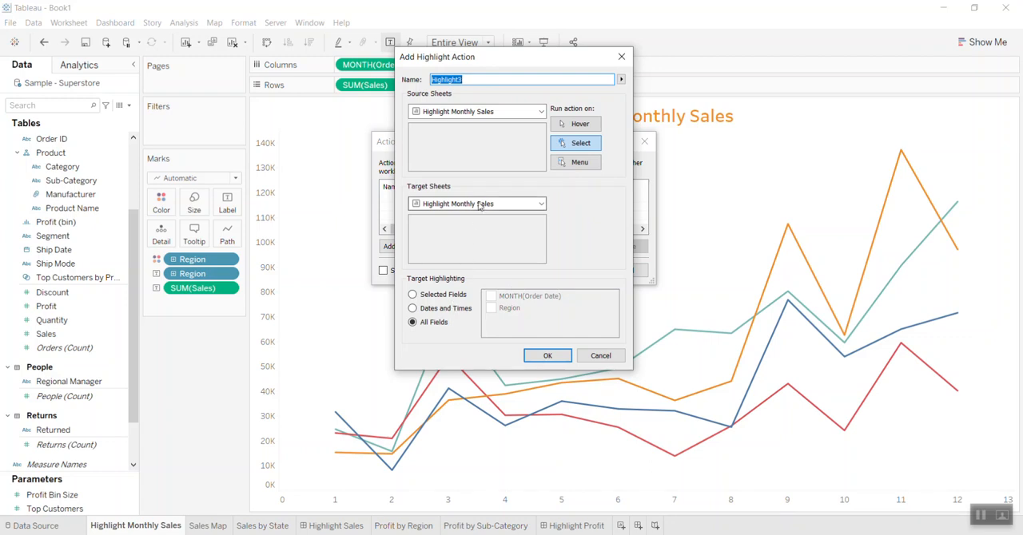
{"action": "left_click", "coordinate": [582, 148]}
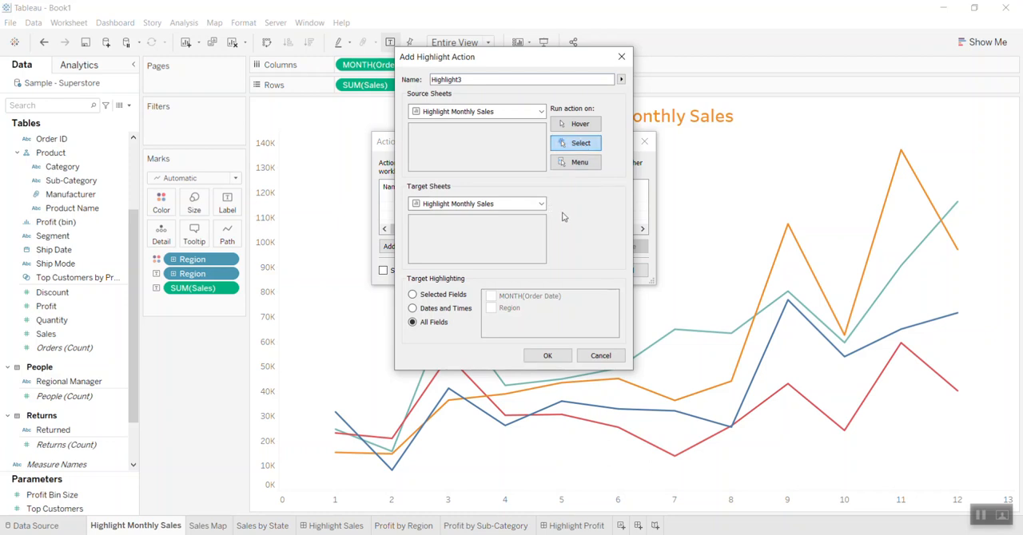
{"action": "left_click", "coordinate": [439, 296]}
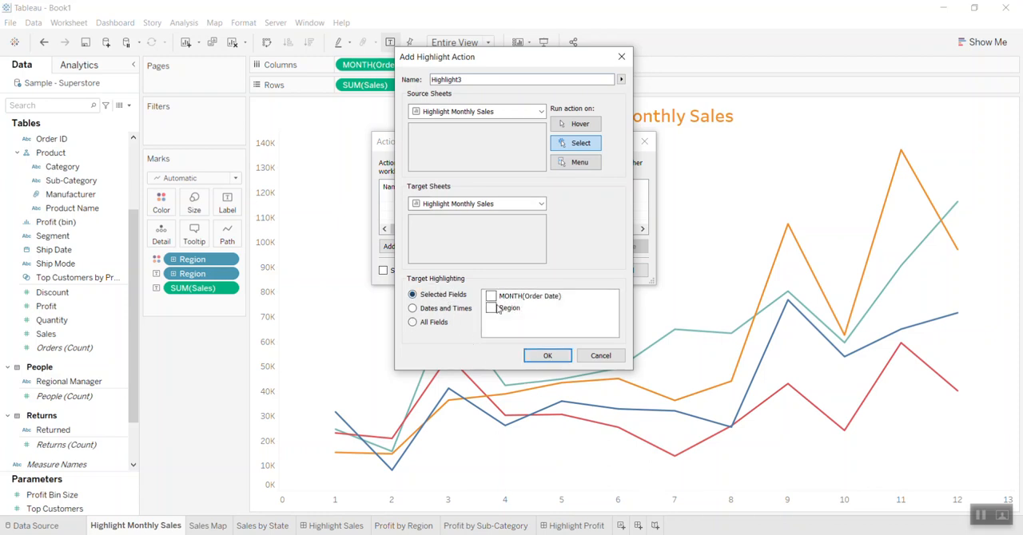
{"action": "left_click", "coordinate": [547, 356]}
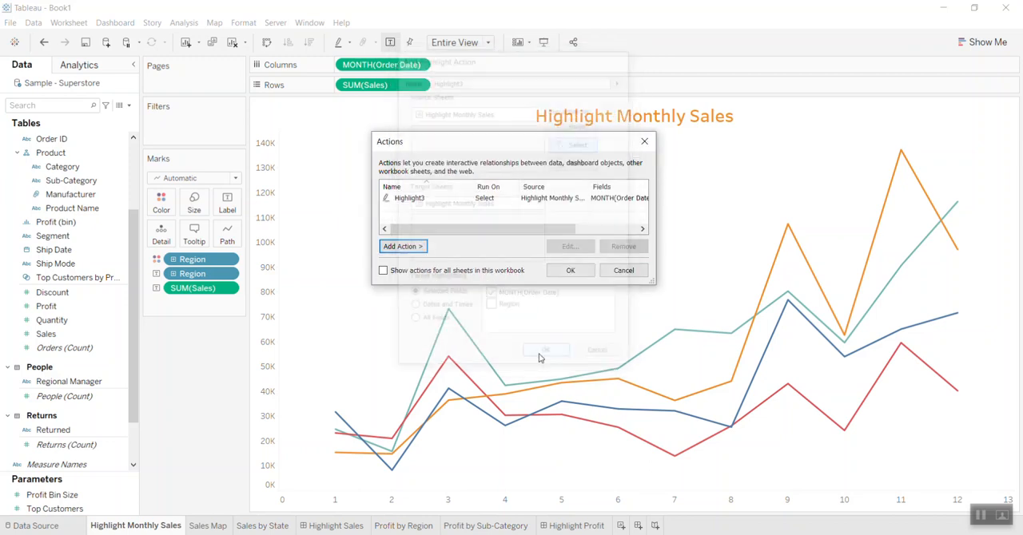
{"action": "left_click", "coordinate": [571, 271]}
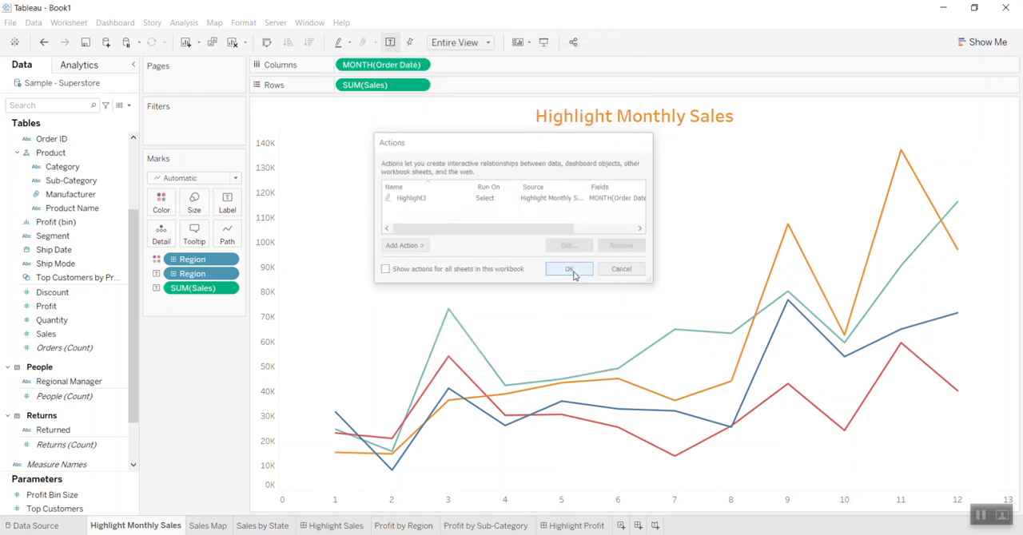
{"action": "left_click", "coordinate": [449, 314]}
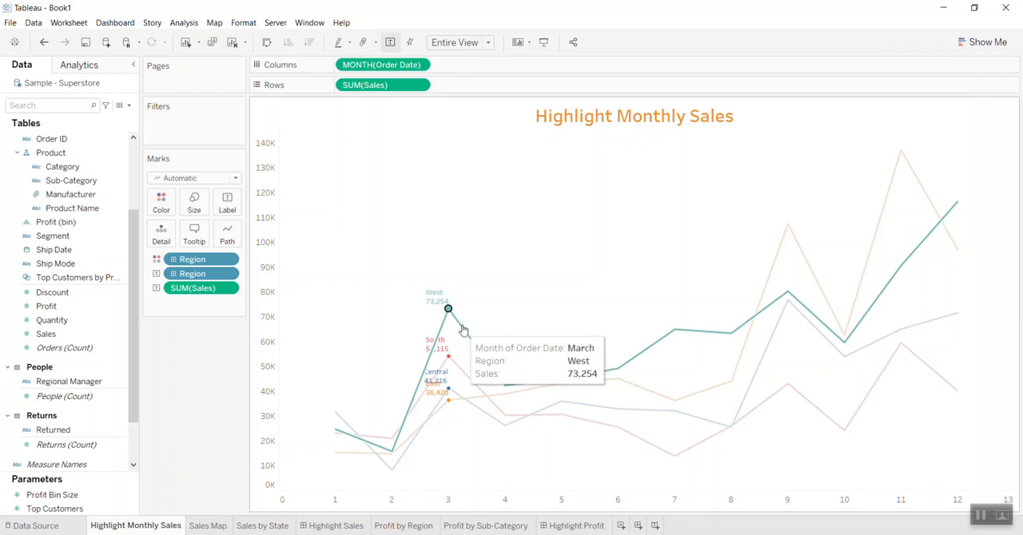
{"action": "left_click", "coordinate": [491, 292]}
- Set the line chart's marks to label to All and inspect the labels at the line ends
{"action": "left_click", "coordinate": [228, 204]}
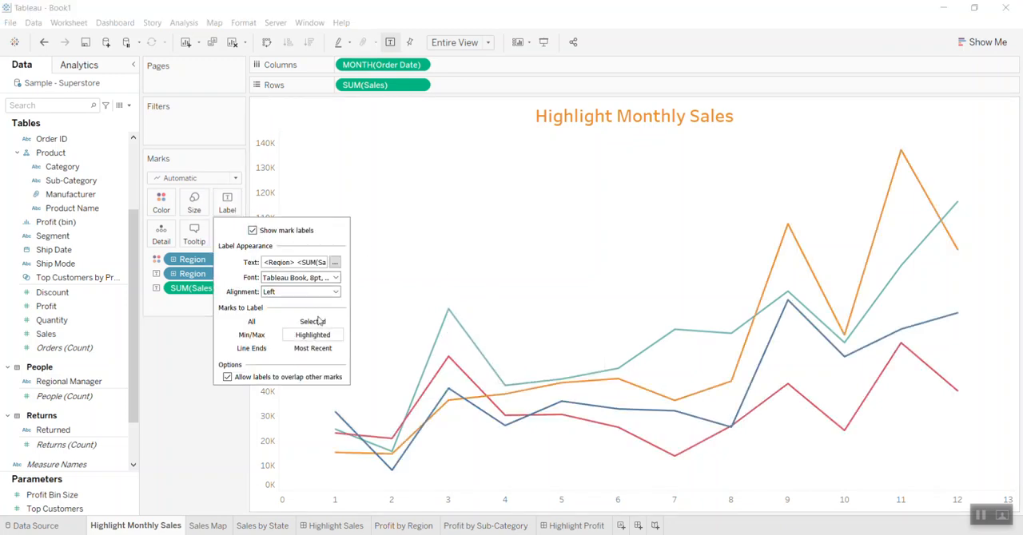
{"action": "left_click", "coordinate": [253, 322]}
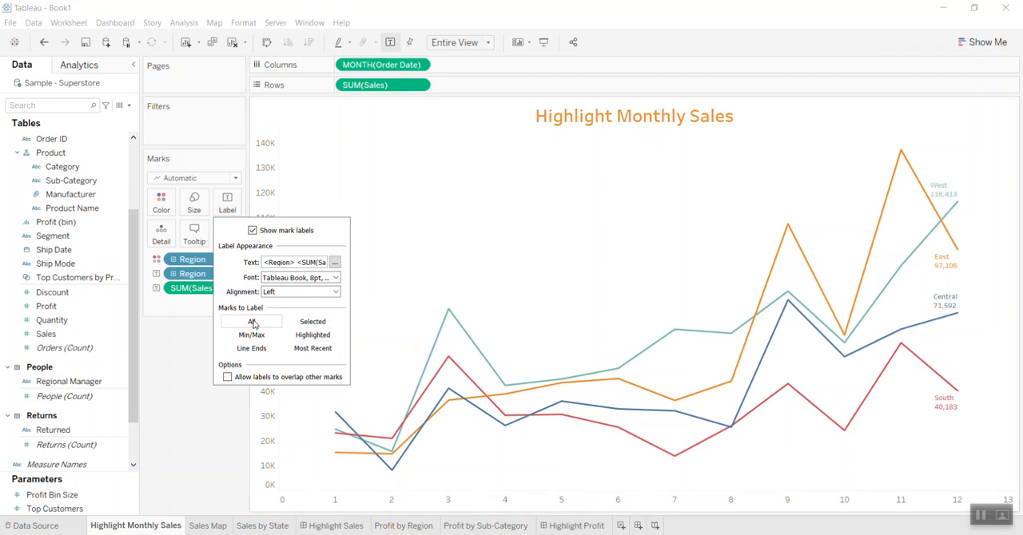
{"action": "left_click", "coordinate": [469, 265]}
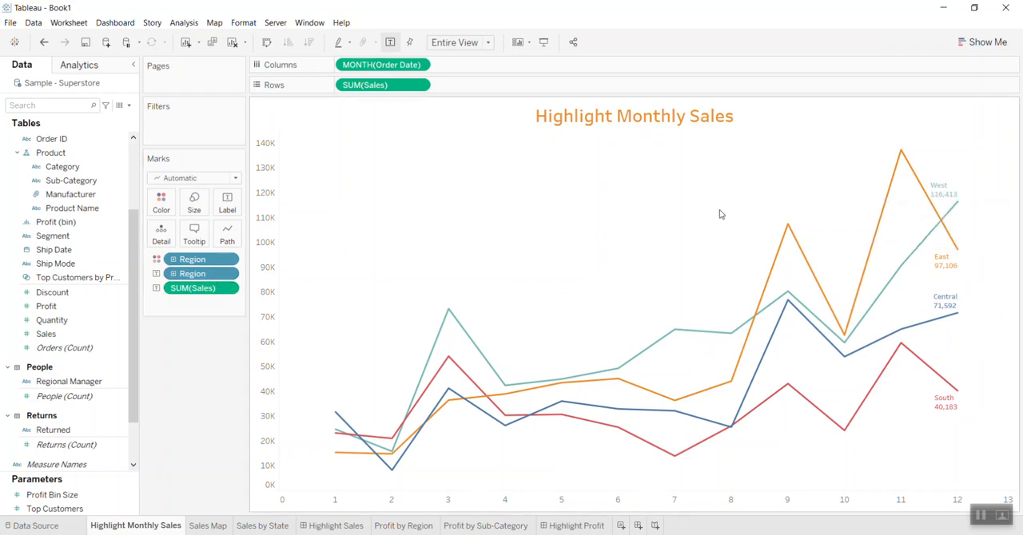
{"action": "mouse_move", "coordinate": [951, 243]}
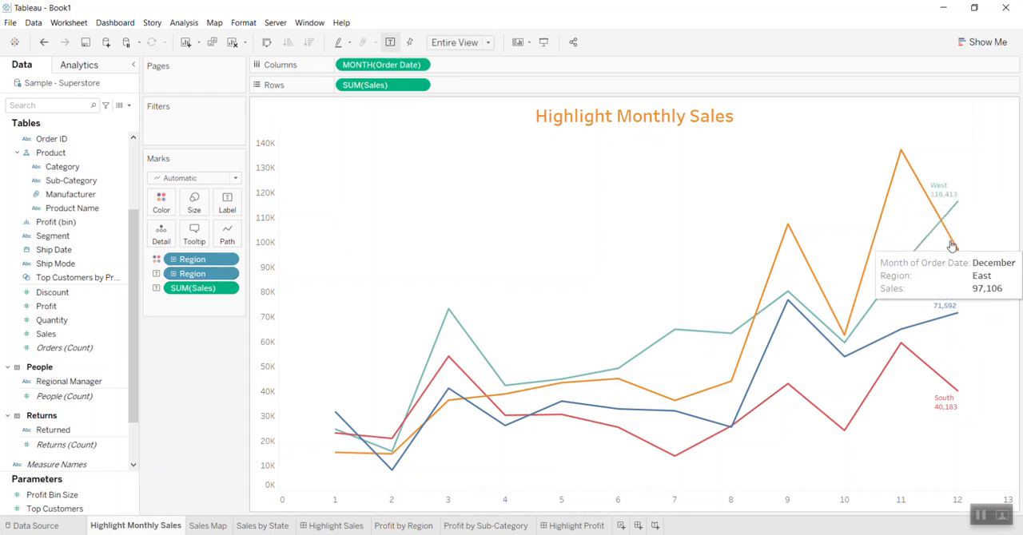
{"action": "mouse_move", "coordinate": [894, 355]}
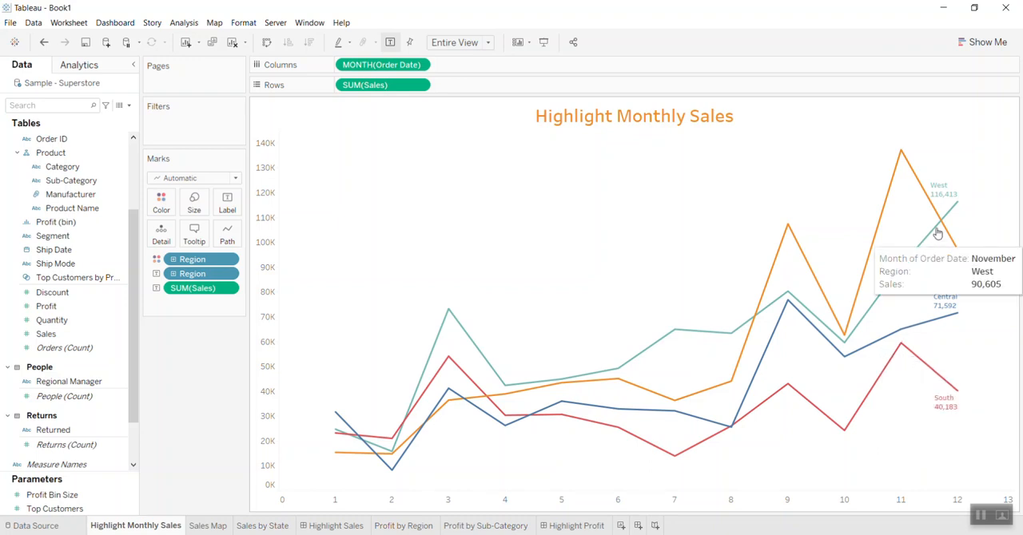
{"action": "mouse_move", "coordinate": [951, 195]}
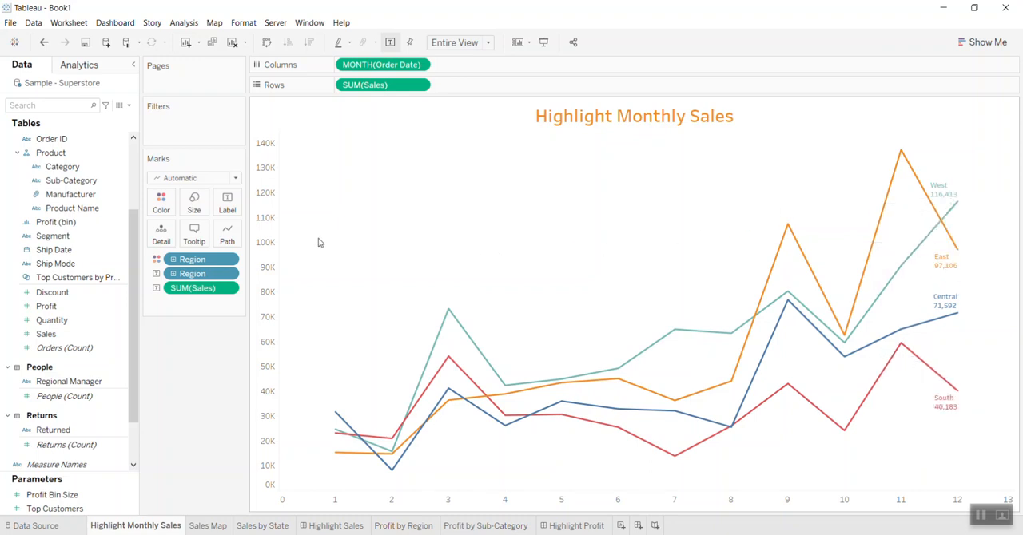
- Label only the highlighted marks, allow labels to overlap other marks, and set the label font color to Automatic
{"action": "left_click", "coordinate": [229, 204]}
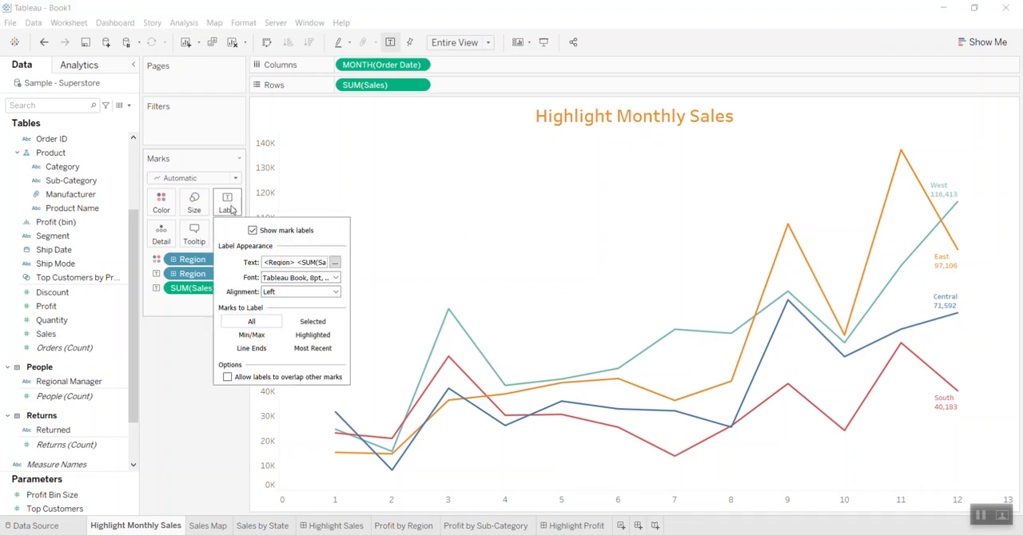
{"action": "left_click", "coordinate": [316, 341]}
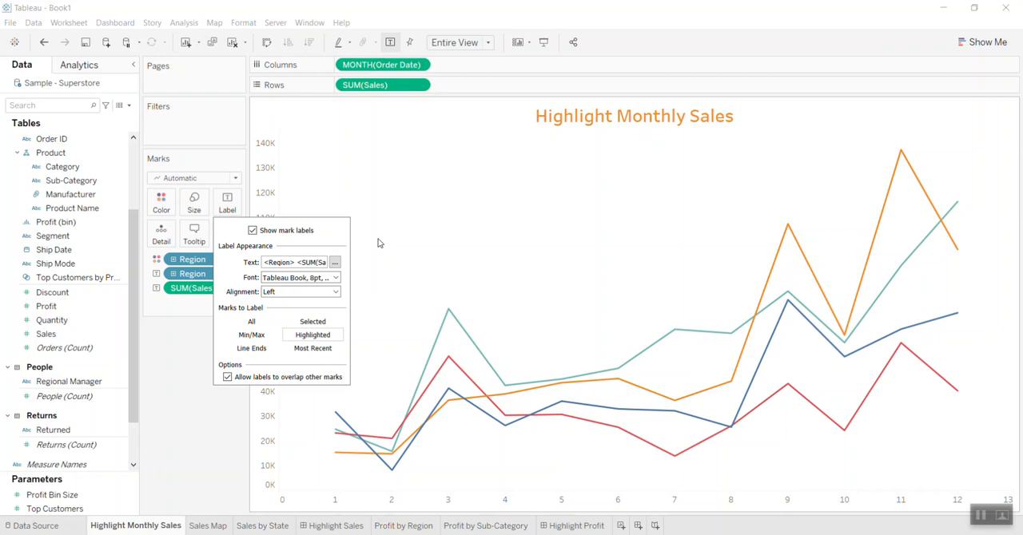
{"action": "left_click", "coordinate": [337, 277]}
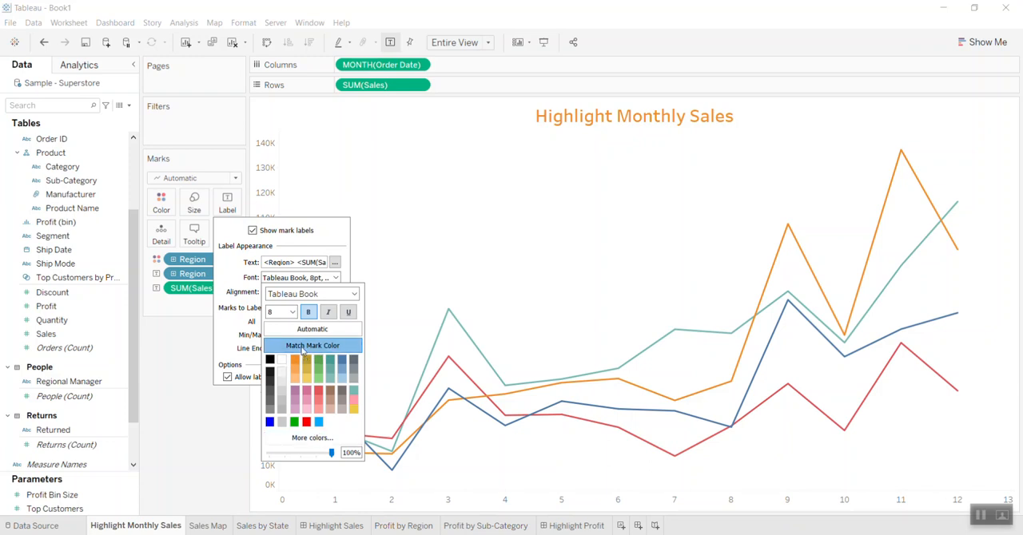
{"action": "left_click", "coordinate": [495, 312]}
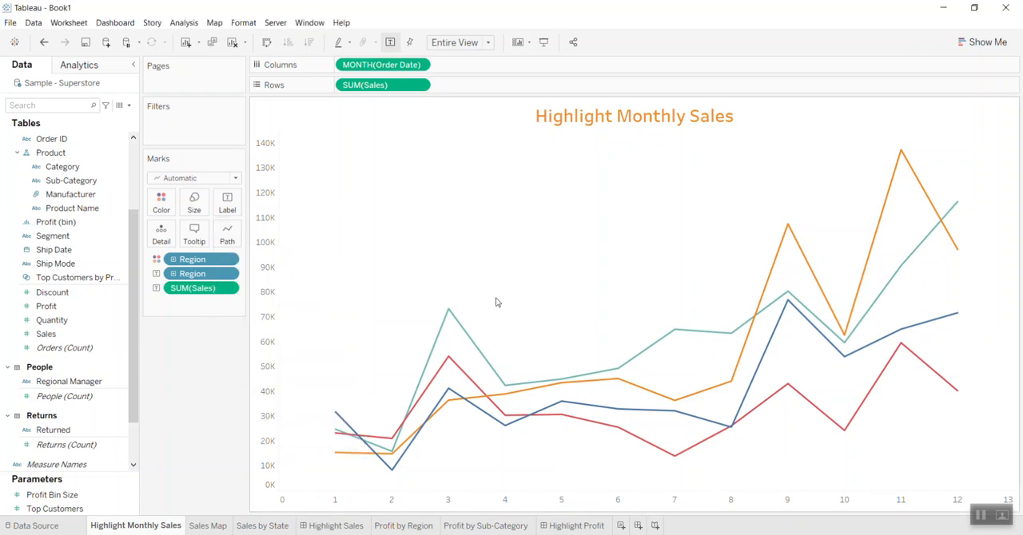
- Highlight the March point on the West line and set the label font color to Match Mark Color
{"action": "left_click", "coordinate": [450, 315]}
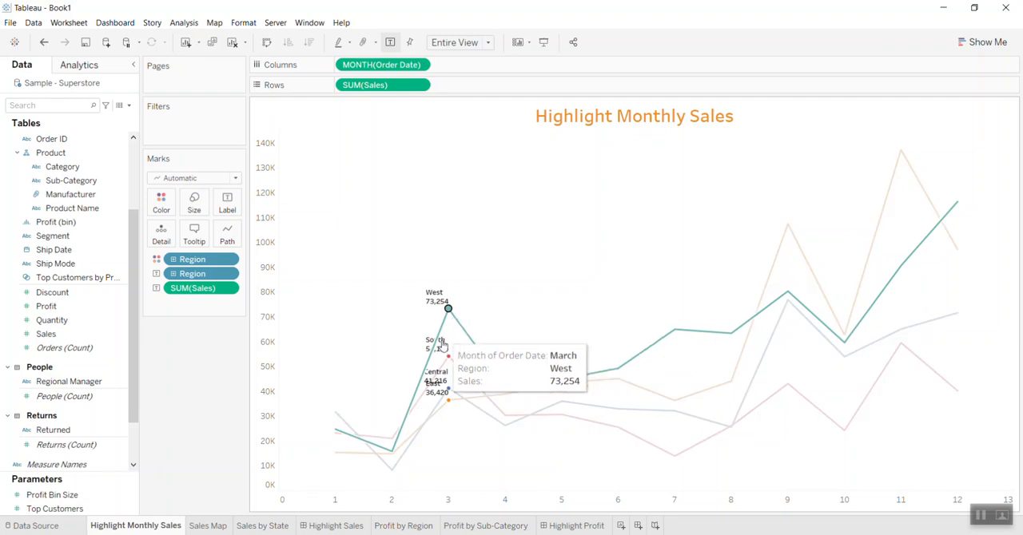
{"action": "mouse_move", "coordinate": [448, 309]}
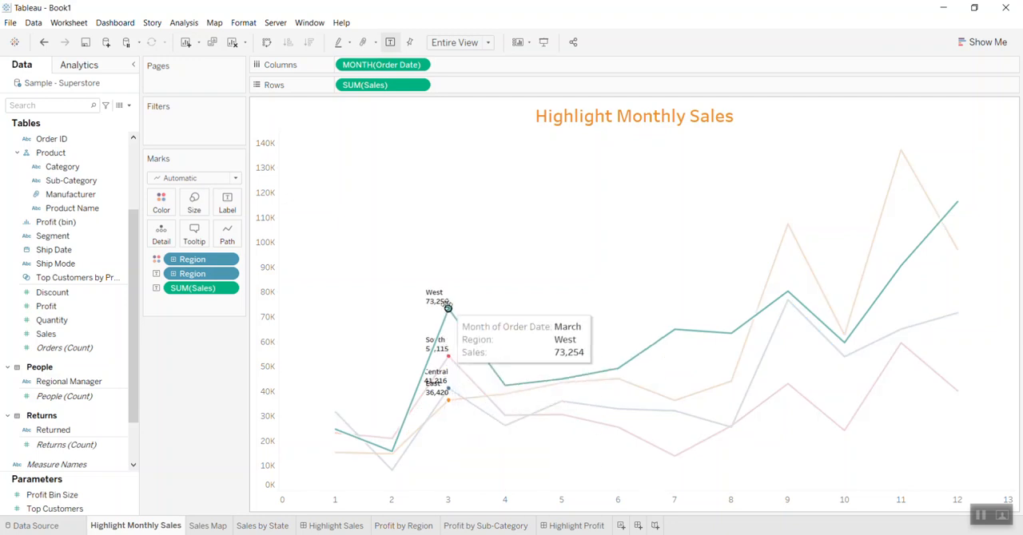
{"action": "left_click", "coordinate": [228, 201]}
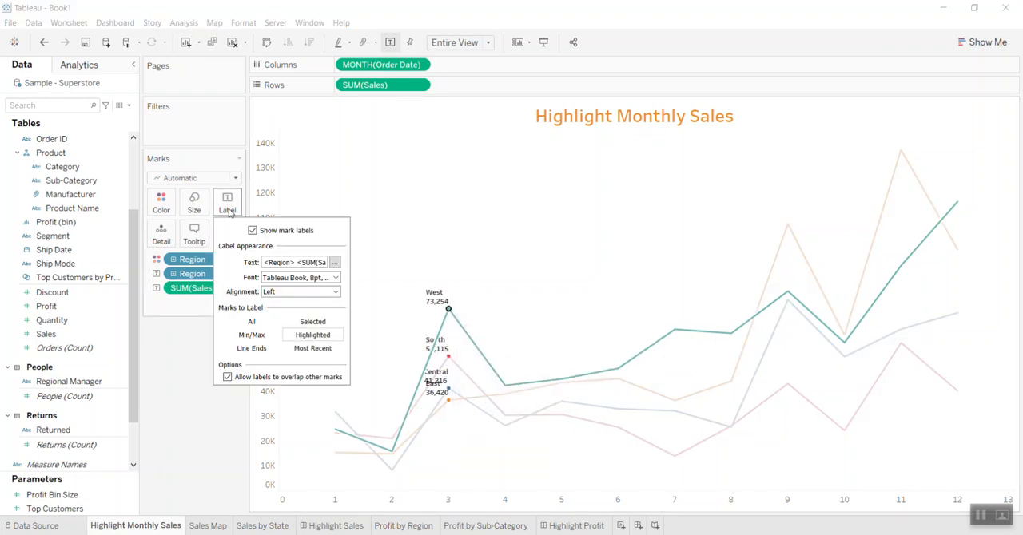
{"action": "left_click", "coordinate": [334, 278]}
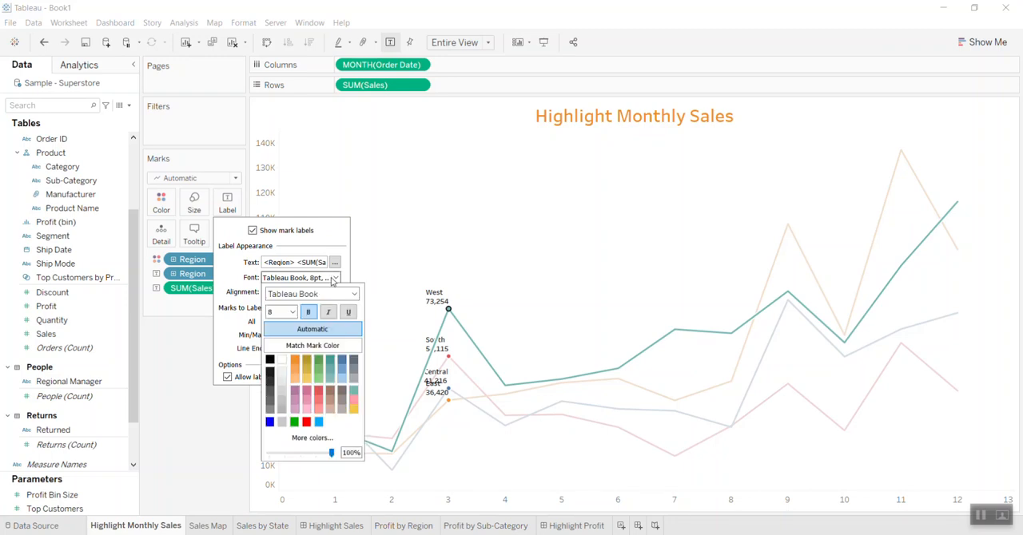
{"action": "left_click", "coordinate": [324, 347]}
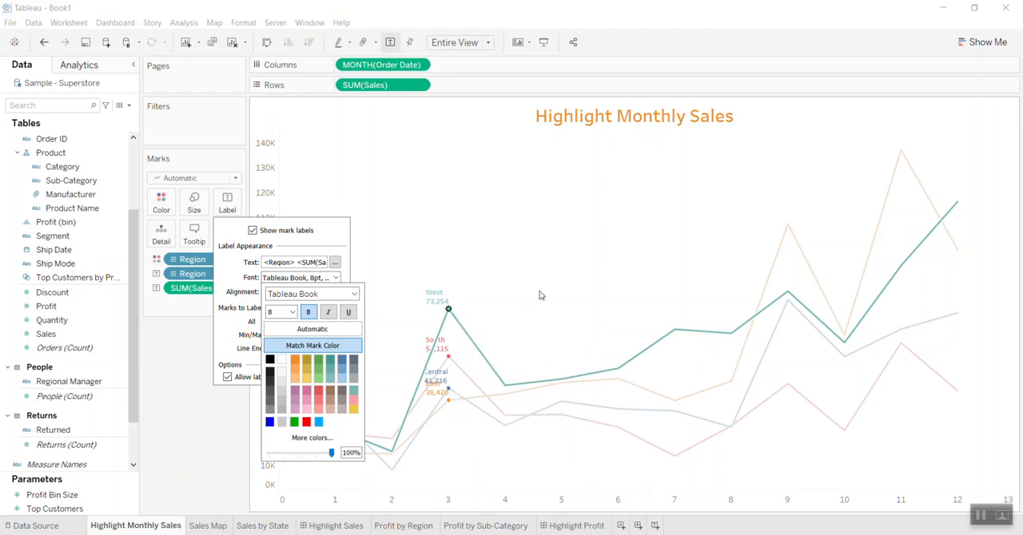
- Test the label colors by highlighting the West line's March point, and clear the selection
{"action": "left_click", "coordinate": [498, 268]}
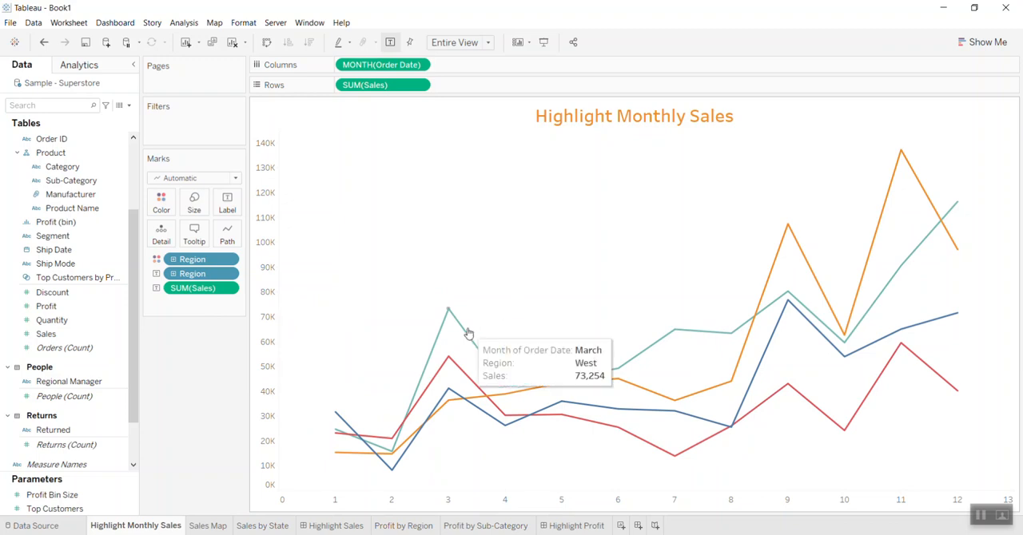
{"action": "left_click", "coordinate": [448, 308]}
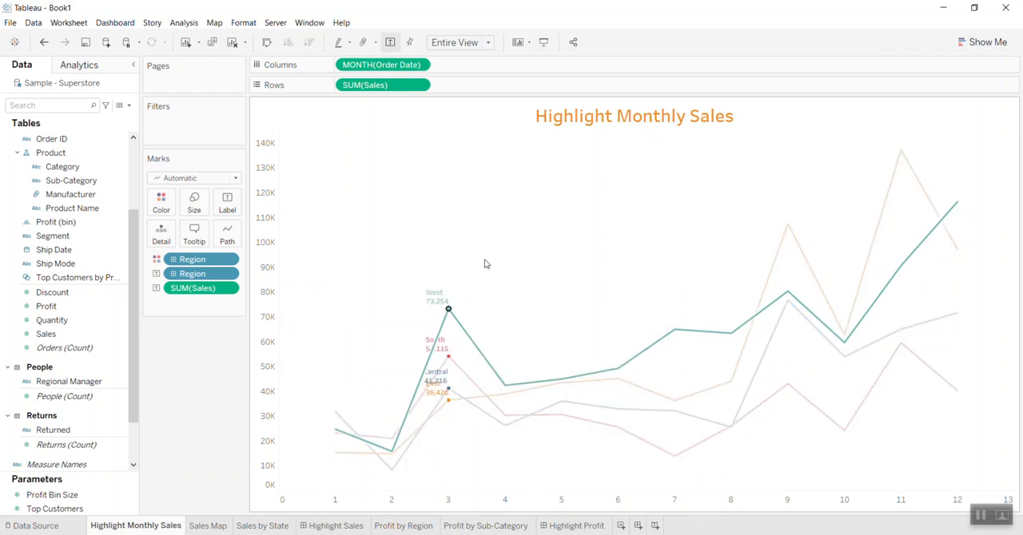
{"action": "left_click", "coordinate": [520, 274]}
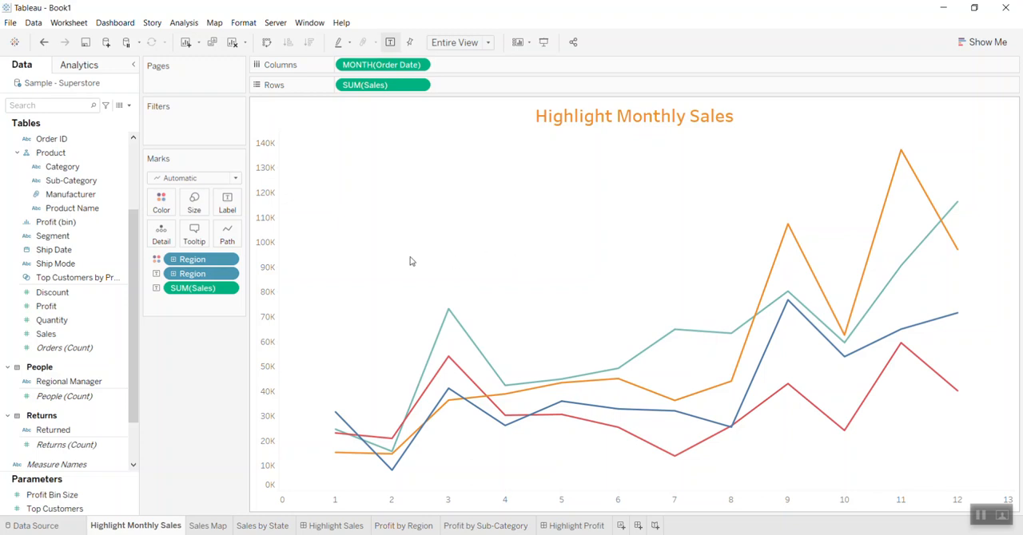
- Add a reference line at the minimum of MONTH(Order Date) for the entire table and color it red
{"action": "left_click", "coordinate": [105, 70]}
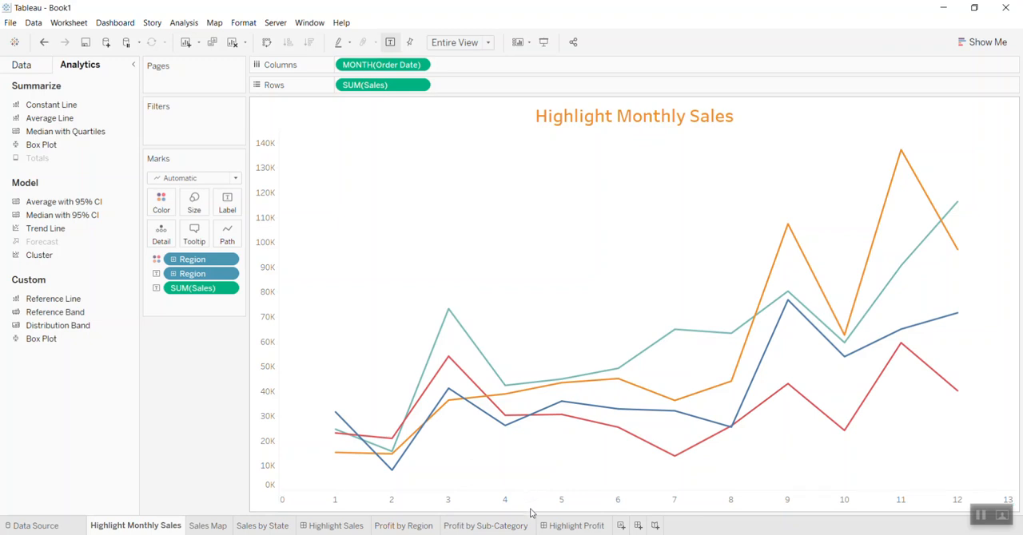
{"action": "left_click", "coordinate": [420, 66]}
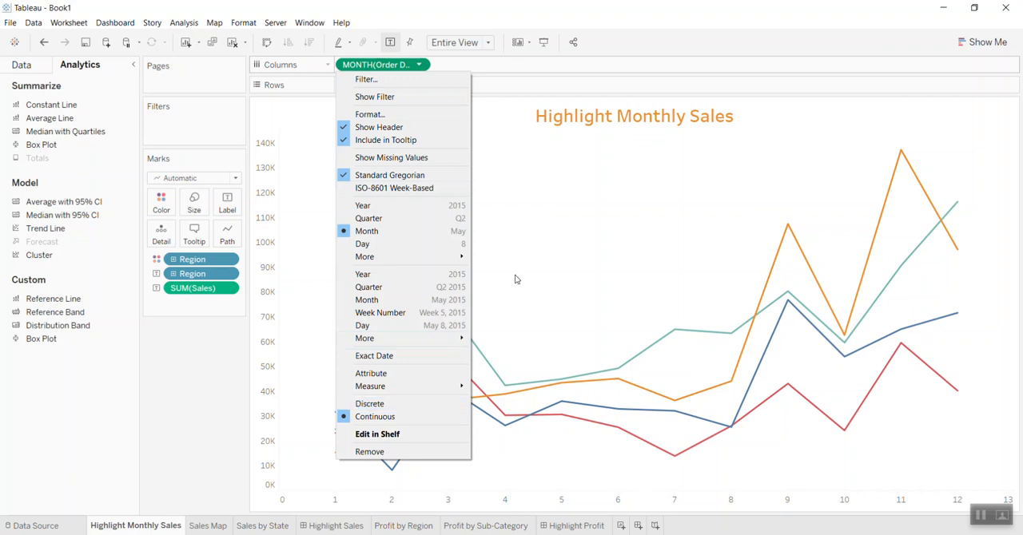
{"action": "left_click", "coordinate": [556, 263]}
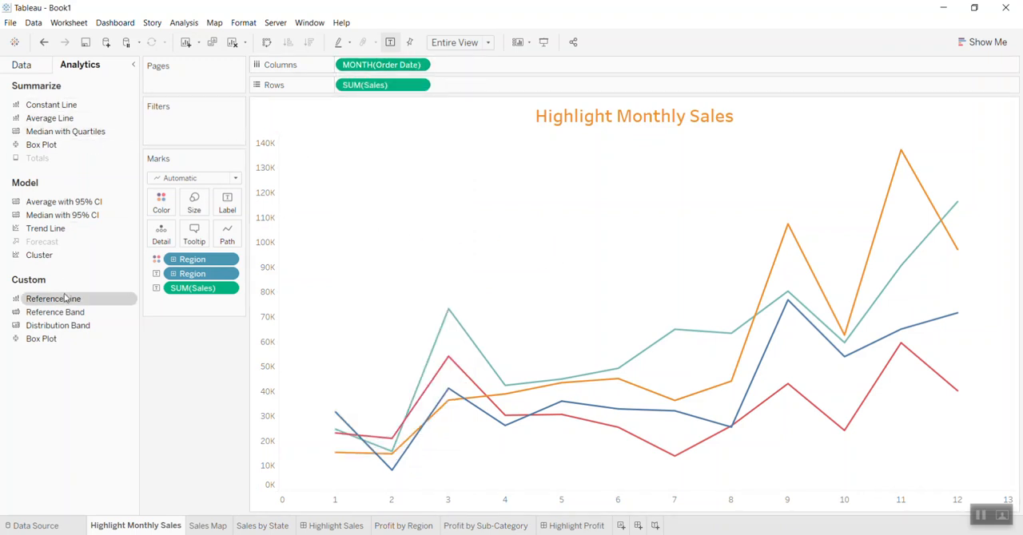
{"action": "left_click_drag", "start_coordinate": [64, 301], "coordinate": [359, 201]}
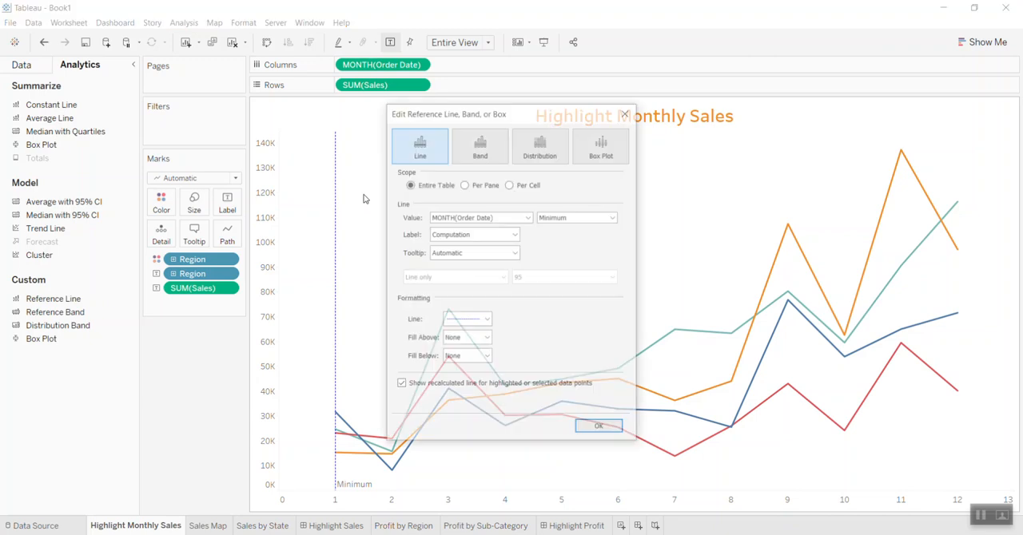
{"action": "left_click", "coordinate": [485, 322]}
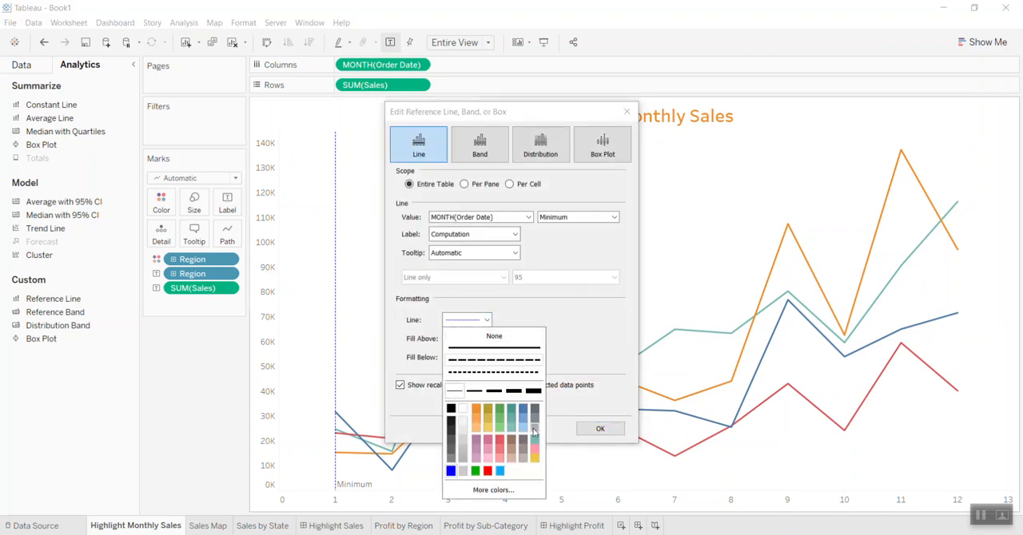
{"action": "left_click", "coordinate": [487, 473]}
- Set the reference line's label and tooltip to None and apply the settings
{"action": "left_click", "coordinate": [491, 235]}
{"action": "left_click", "coordinate": [491, 246]}
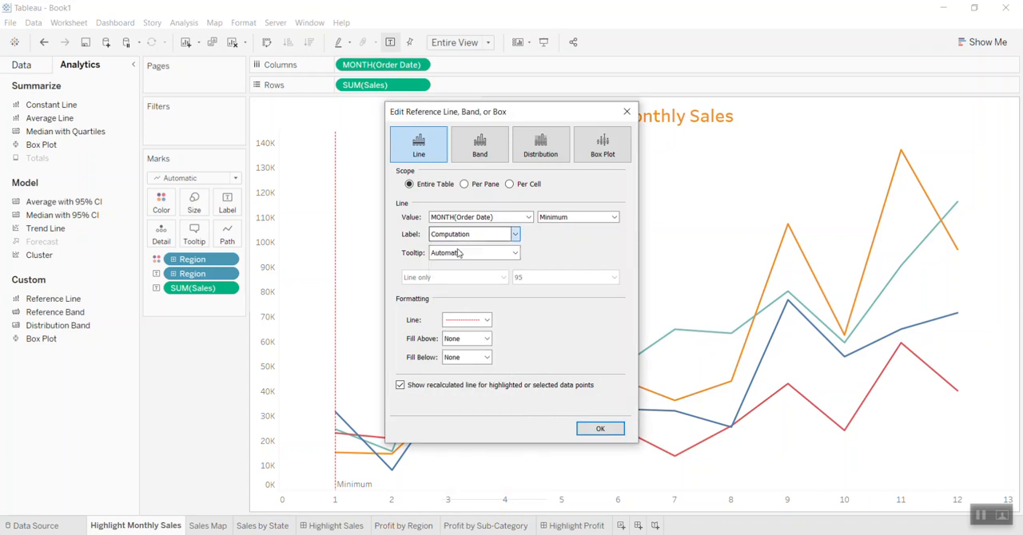
{"action": "left_click", "coordinate": [492, 254]}
{"action": "left_click", "coordinate": [477, 264]}
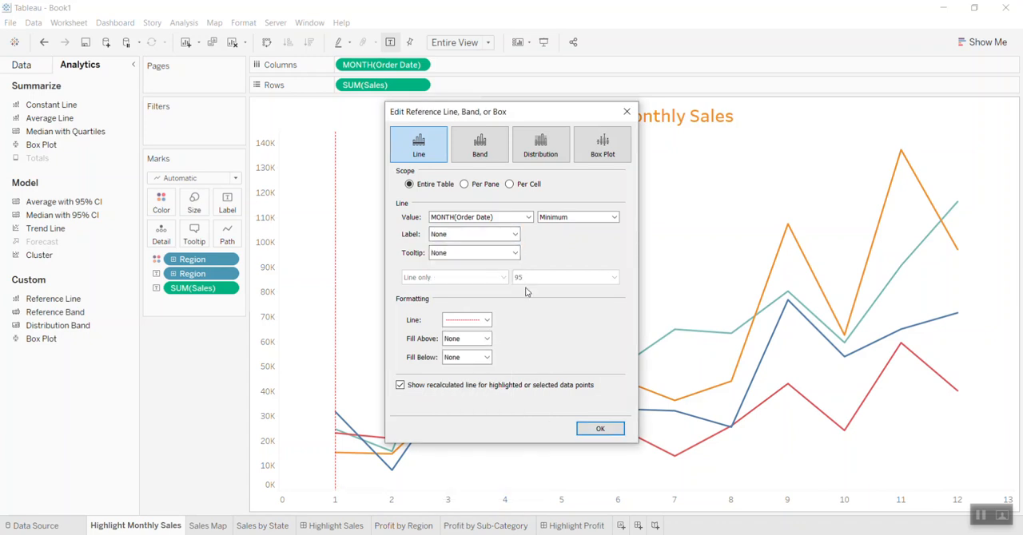
{"action": "left_click", "coordinate": [598, 430]}
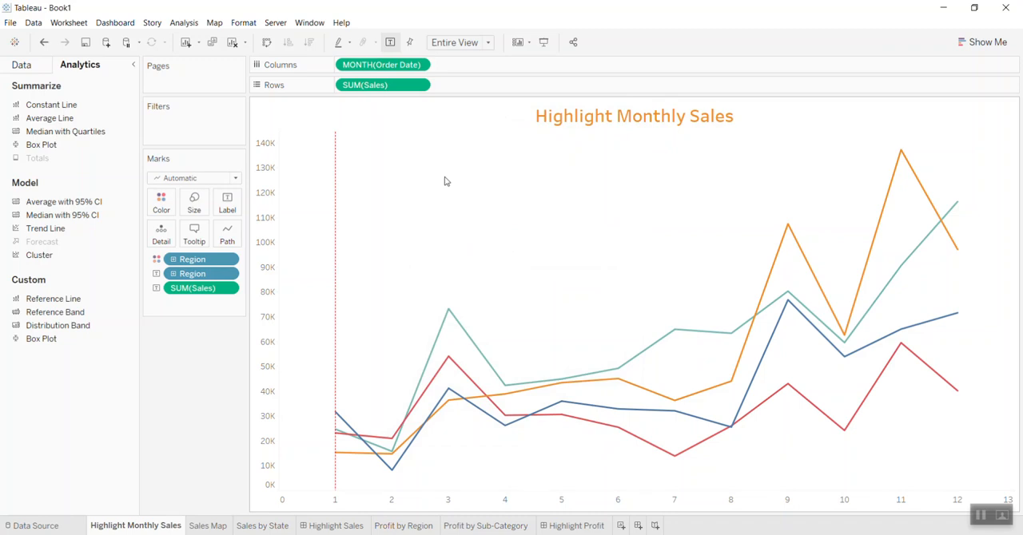
- Test the reference line by selecting the West line's July point, and clear the selection
{"action": "left_click", "coordinate": [683, 335]}
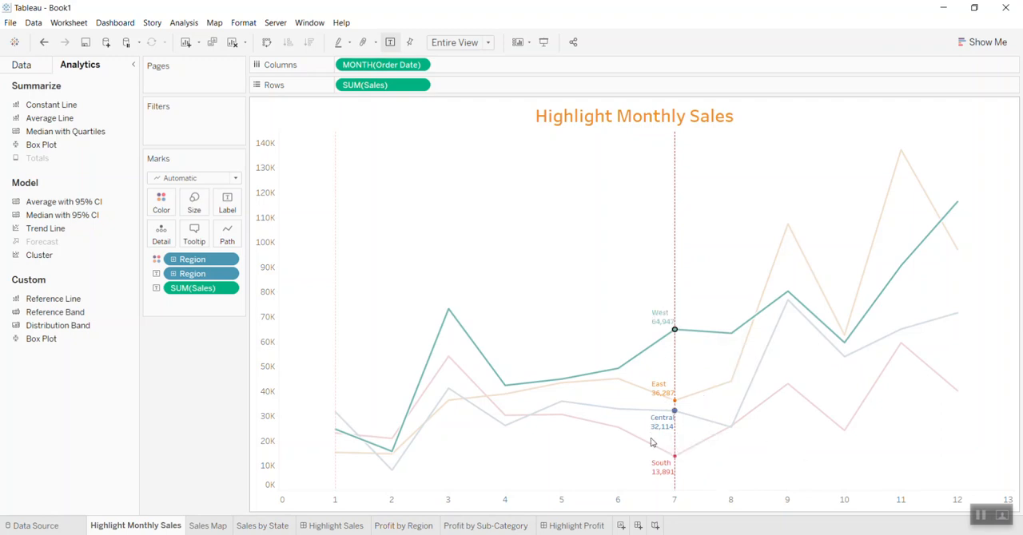
{"action": "mouse_move", "coordinate": [670, 326]}
{"action": "left_click", "coordinate": [526, 251]}
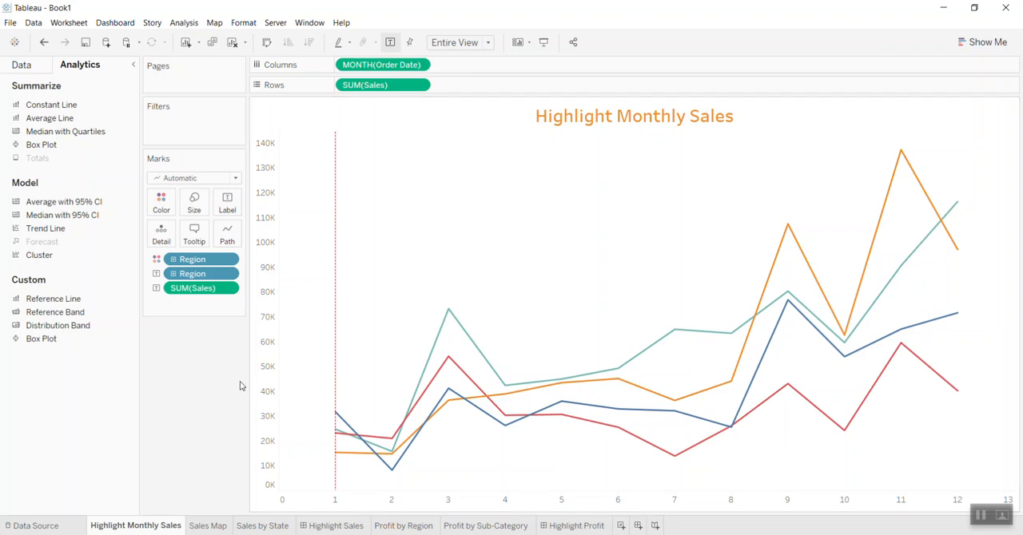
- Review the Sales Map and Sales by State worksheets, including the Top settings of the State filter
{"action": "left_click", "coordinate": [211, 526]}
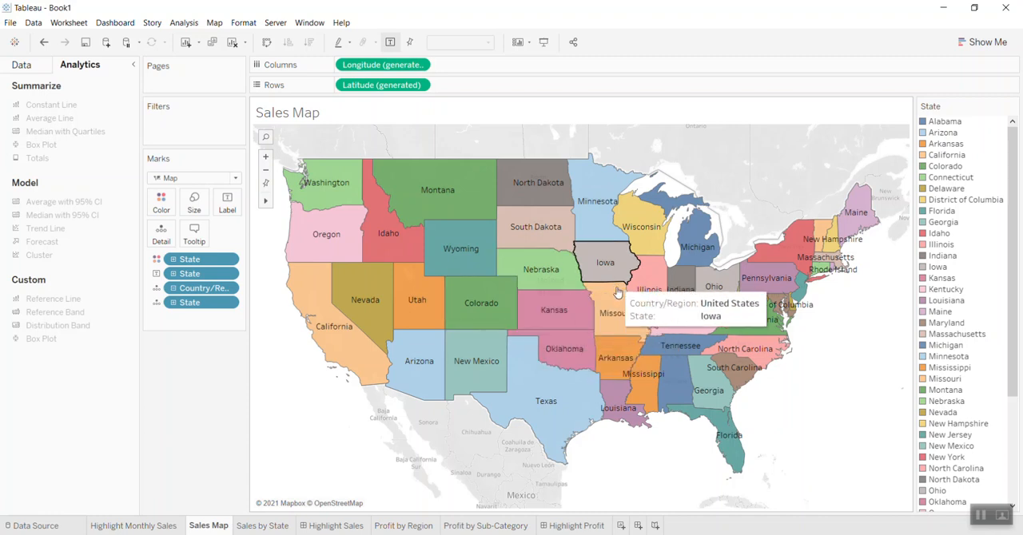
{"action": "left_click", "coordinate": [276, 527]}
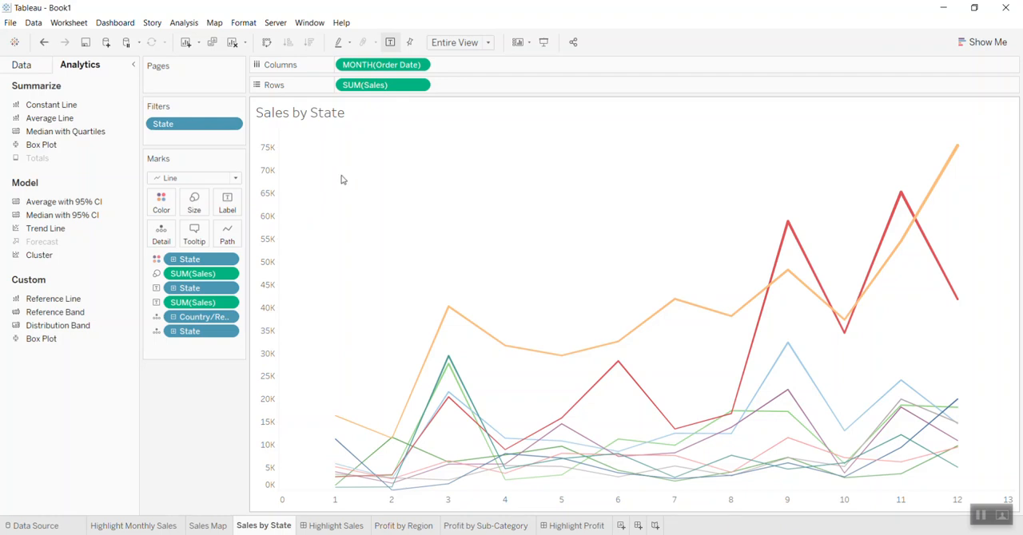
{"action": "mouse_move", "coordinate": [410, 440]}
{"action": "mouse_move", "coordinate": [513, 467]}
{"action": "left_click", "coordinate": [231, 126]}
{"action": "left_click", "coordinate": [228, 141]}
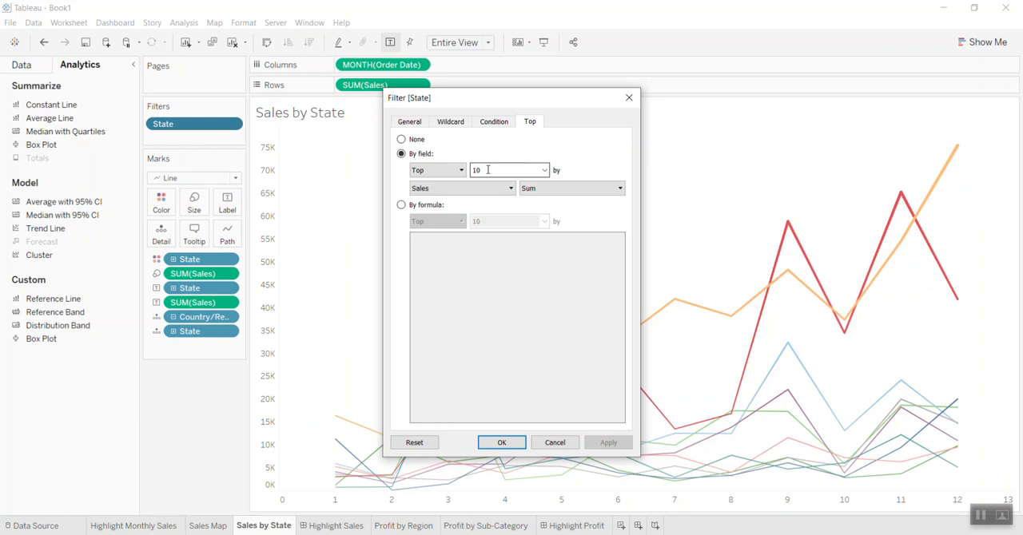
{"action": "left_click", "coordinate": [501, 443]}
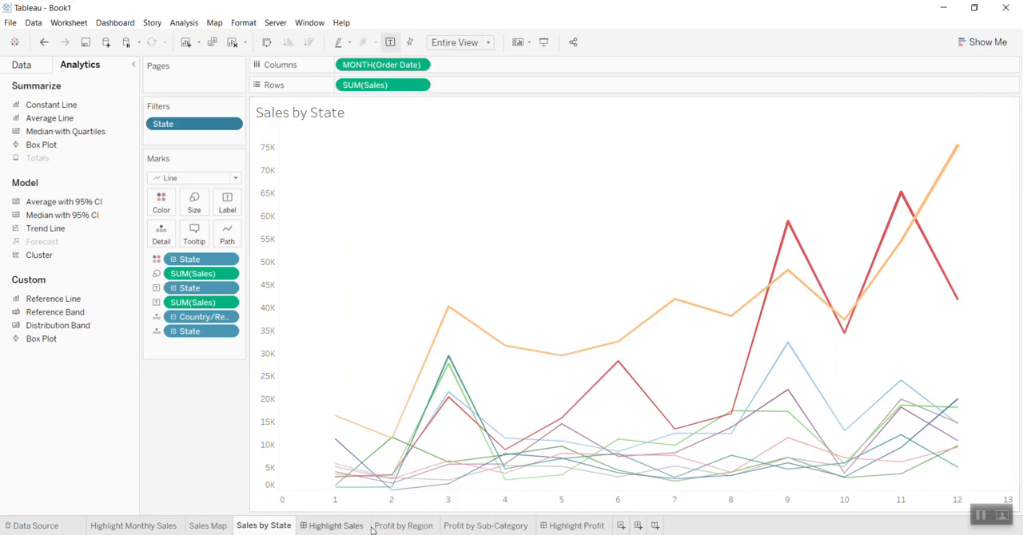
- Examine the Highlight Sales dashboard and how pointing at California, New Mexico, Texas and North Carolina on the map affects the line chart
{"action": "left_click", "coordinate": [347, 527]}
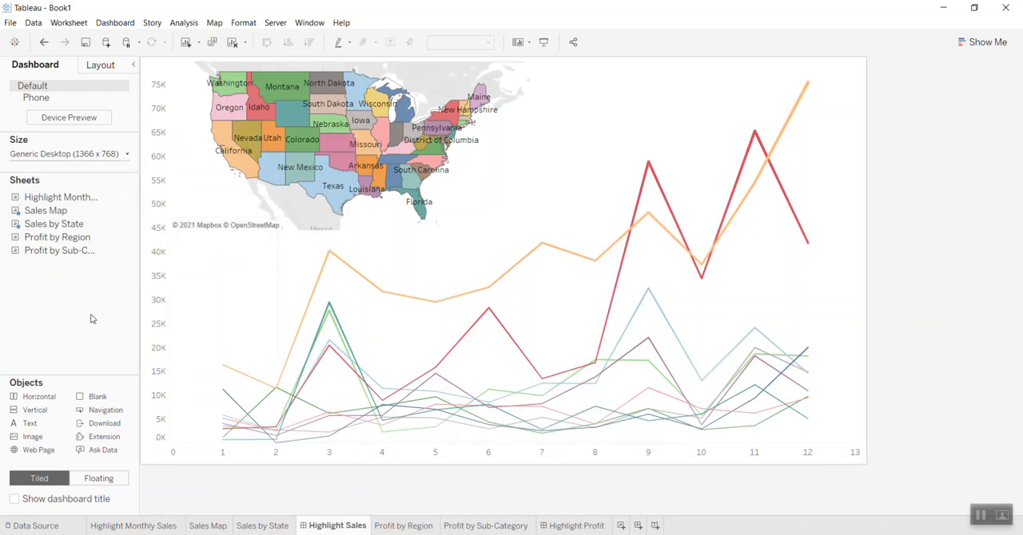
{"action": "mouse_move", "coordinate": [58, 227]}
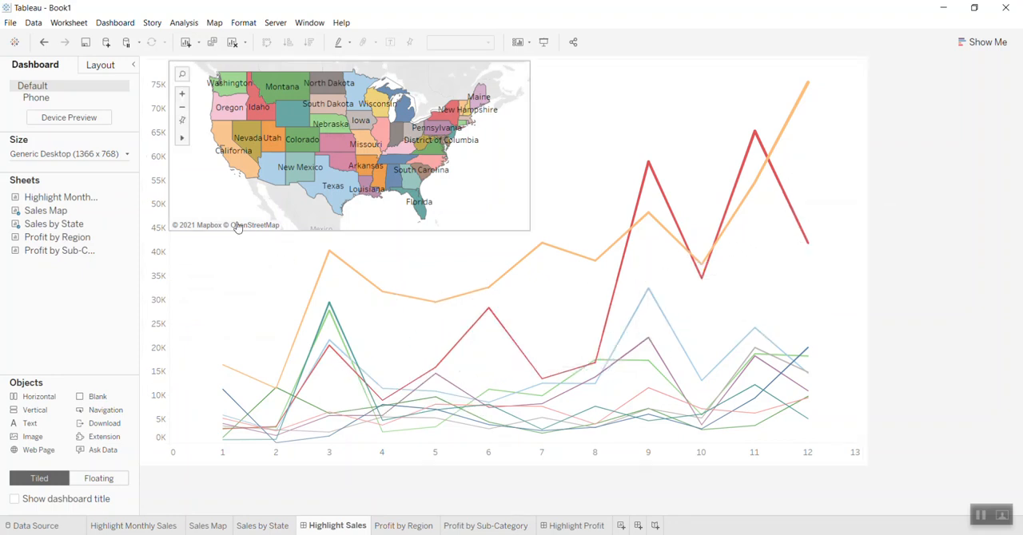
{"action": "mouse_move", "coordinate": [290, 148]}
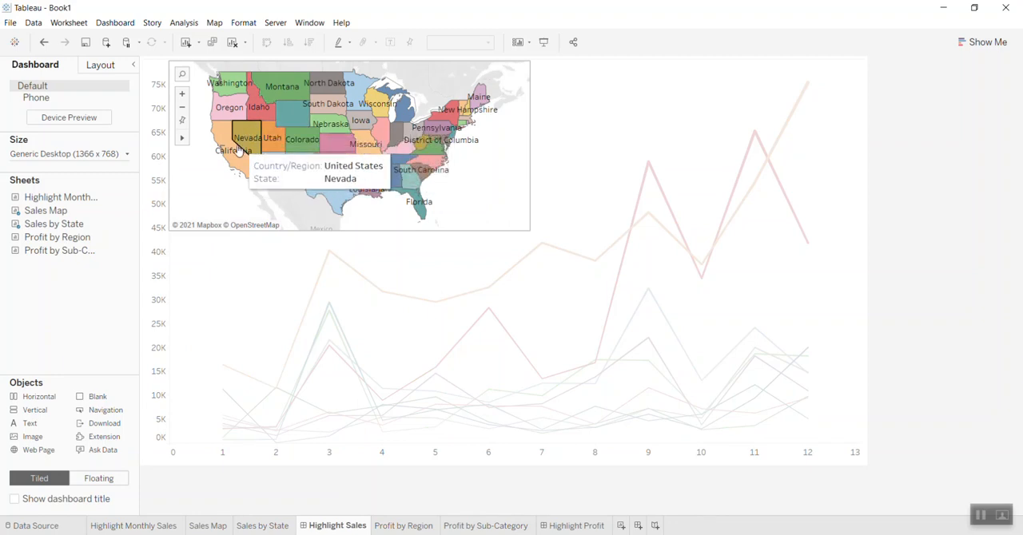
{"action": "mouse_move", "coordinate": [232, 159]}
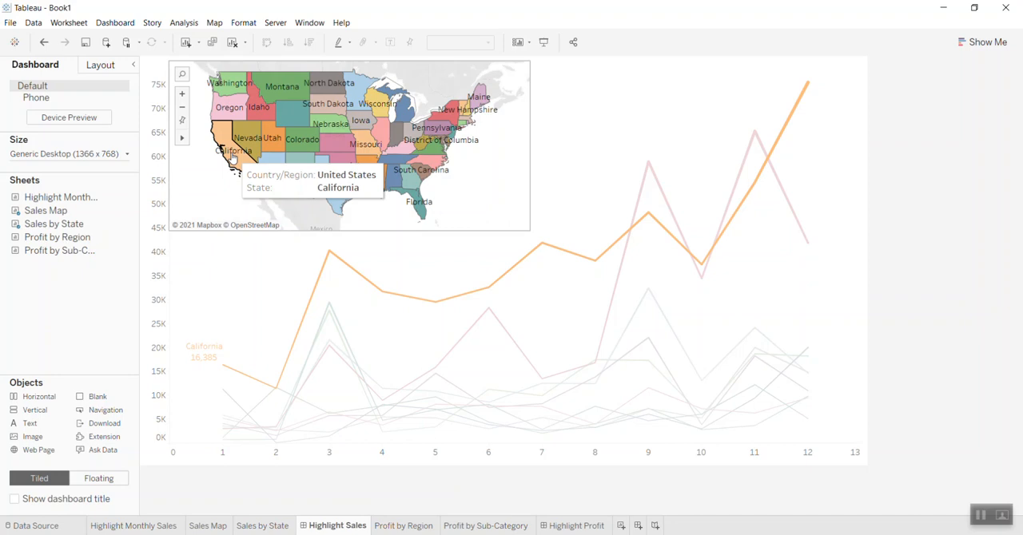
{"action": "mouse_move", "coordinate": [297, 183]}
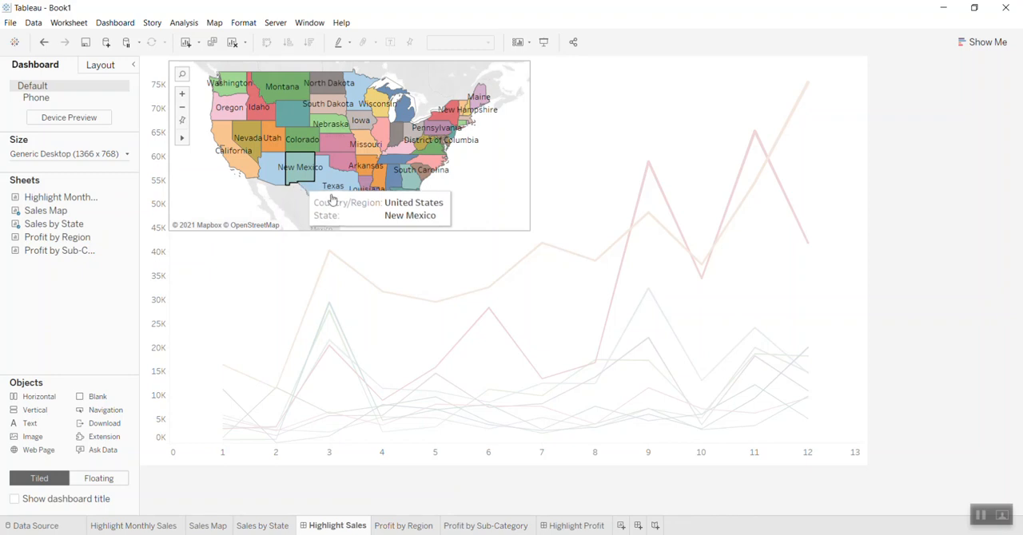
{"action": "mouse_move", "coordinate": [340, 191]}
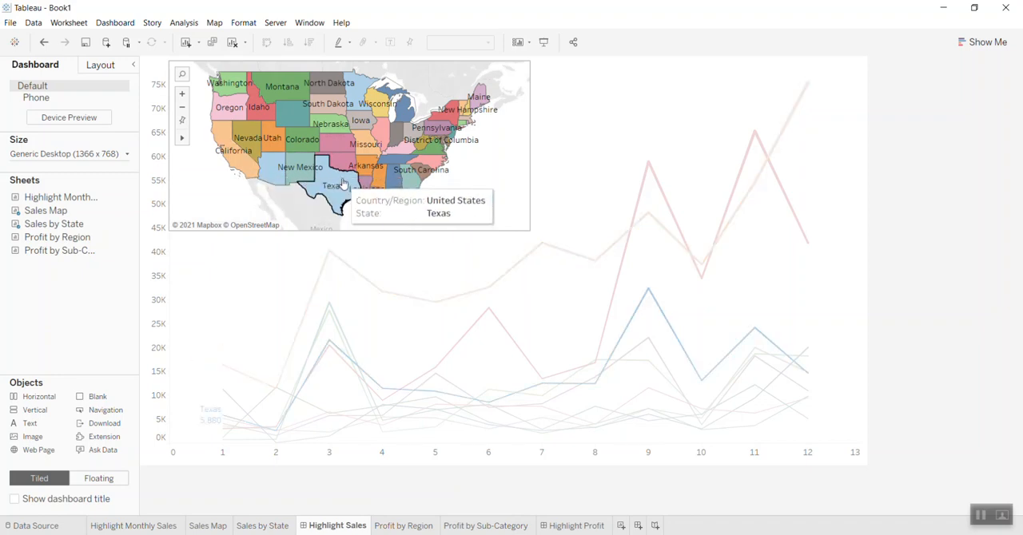
{"action": "mouse_move", "coordinate": [408, 177]}
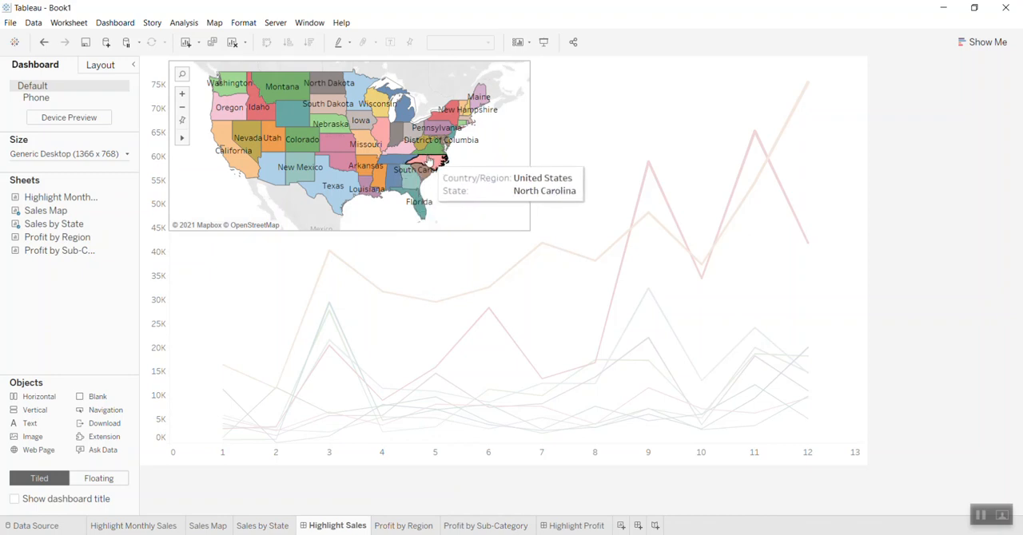
{"action": "mouse_move", "coordinate": [434, 152]}
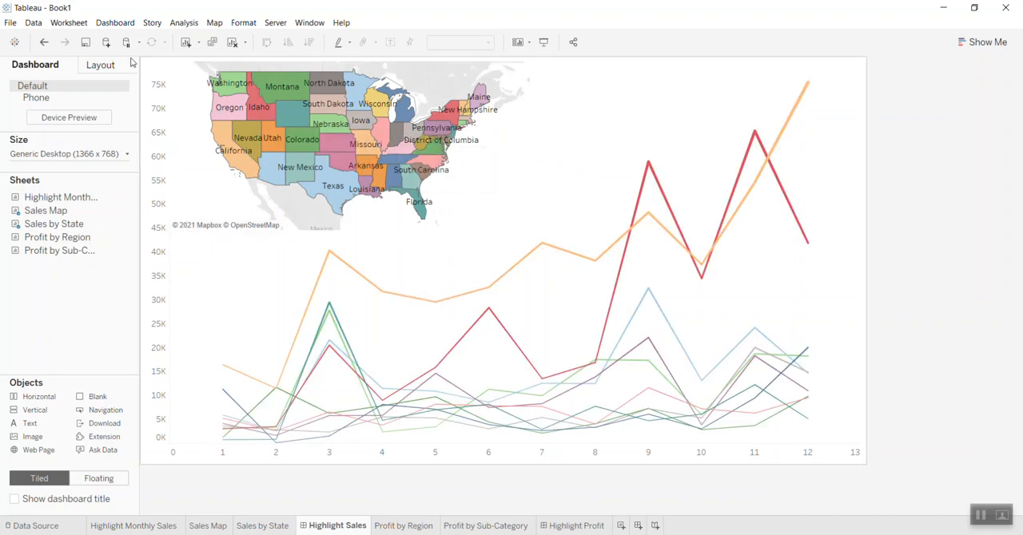
{"action": "mouse_move", "coordinate": [803, 383]}
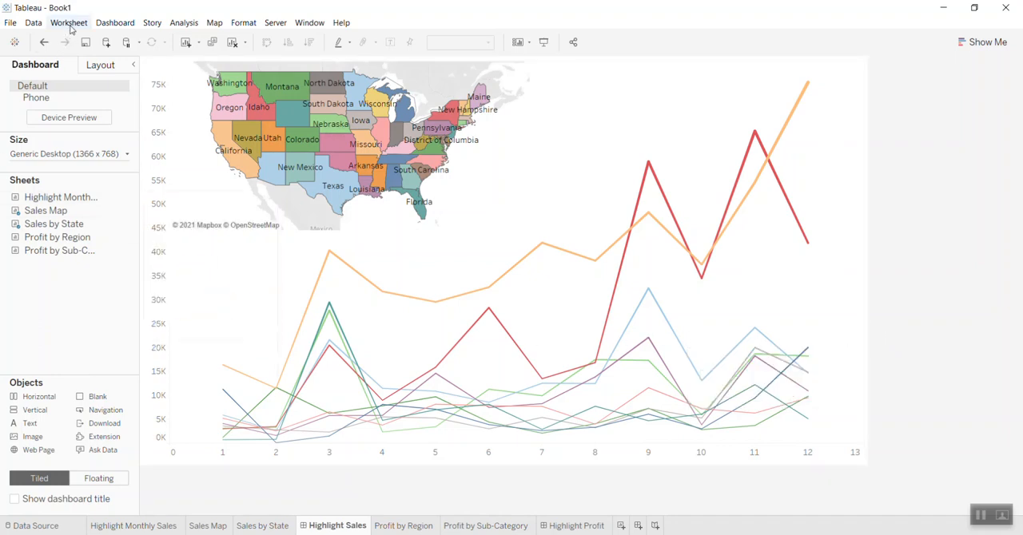
- Remove the existing Highlight2 action from the Highlight Sales dashboard
{"action": "left_click", "coordinate": [113, 24]}
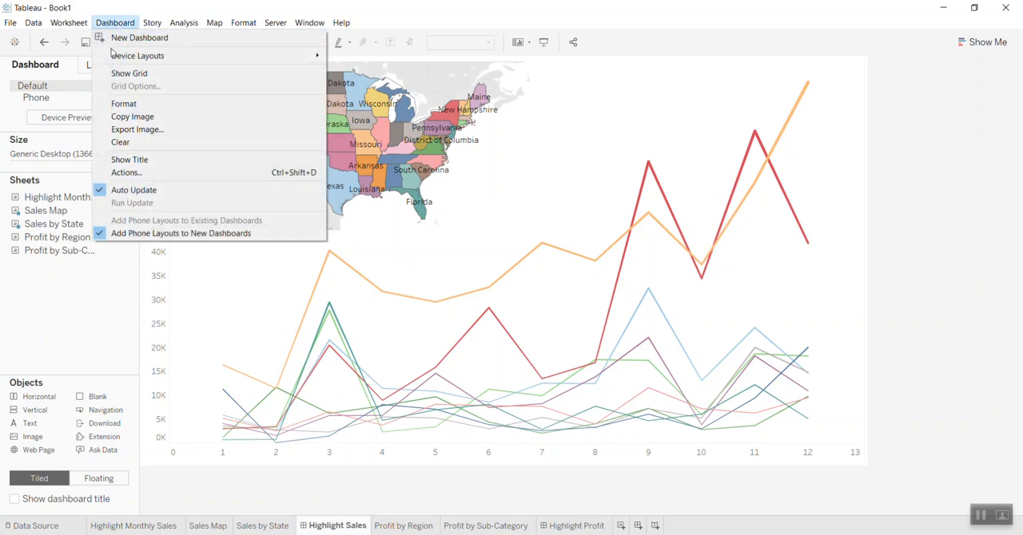
{"action": "left_click", "coordinate": [128, 172]}
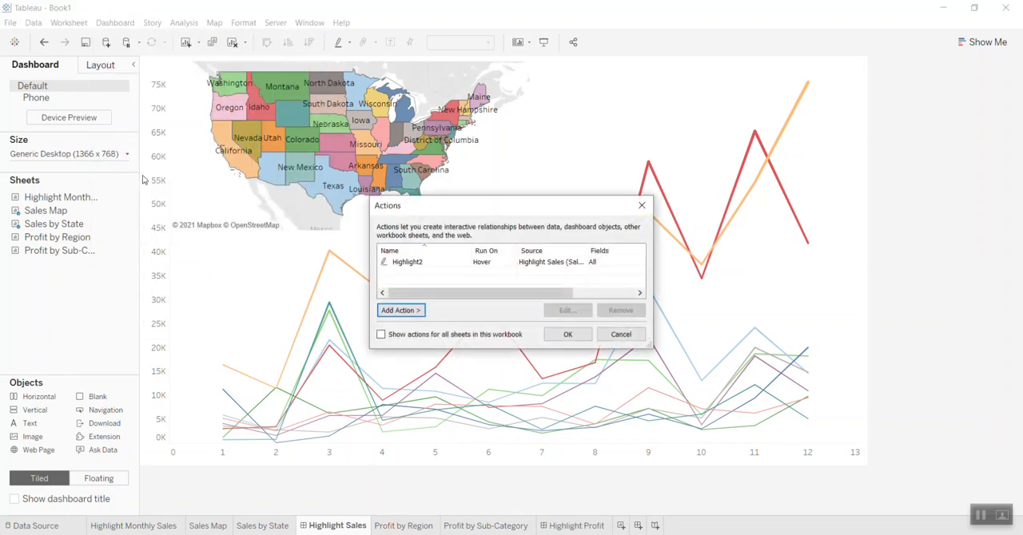
{"action": "left_click", "coordinate": [406, 264]}
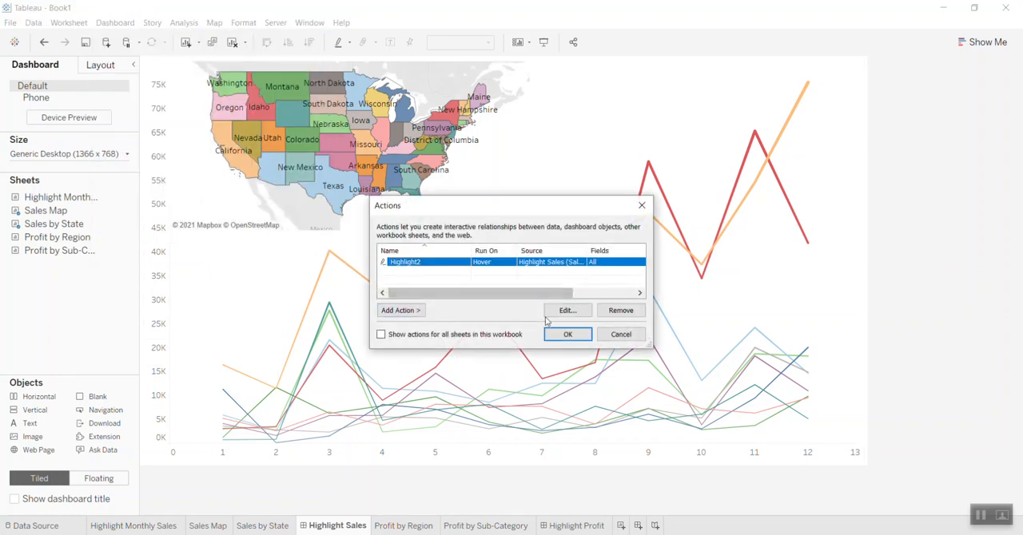
{"action": "left_click", "coordinate": [626, 313]}
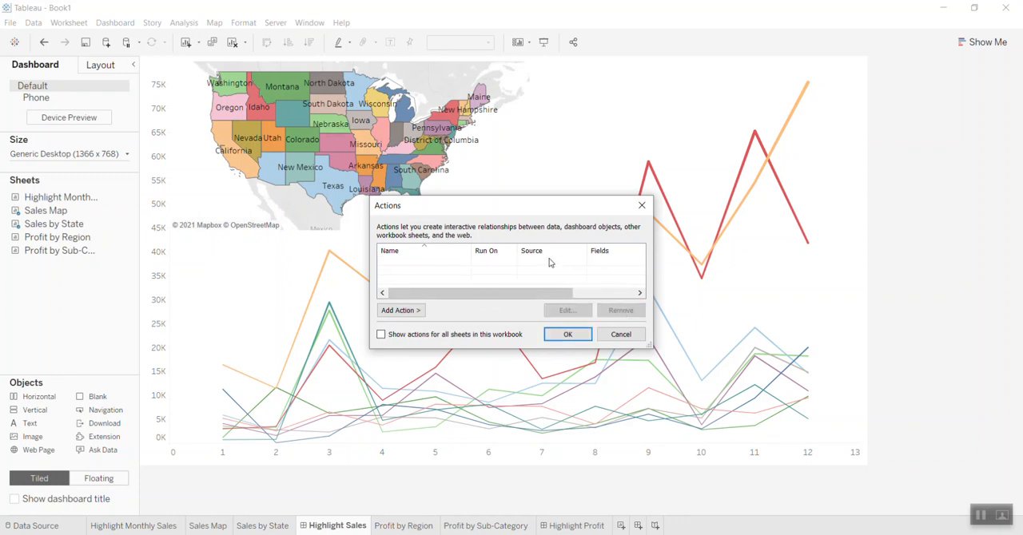
- Add a highlight action that runs on Select from Sales Map to Sales by State, targeting All Fields
{"action": "left_click", "coordinate": [406, 311]}
{"action": "left_click", "coordinate": [452, 326]}
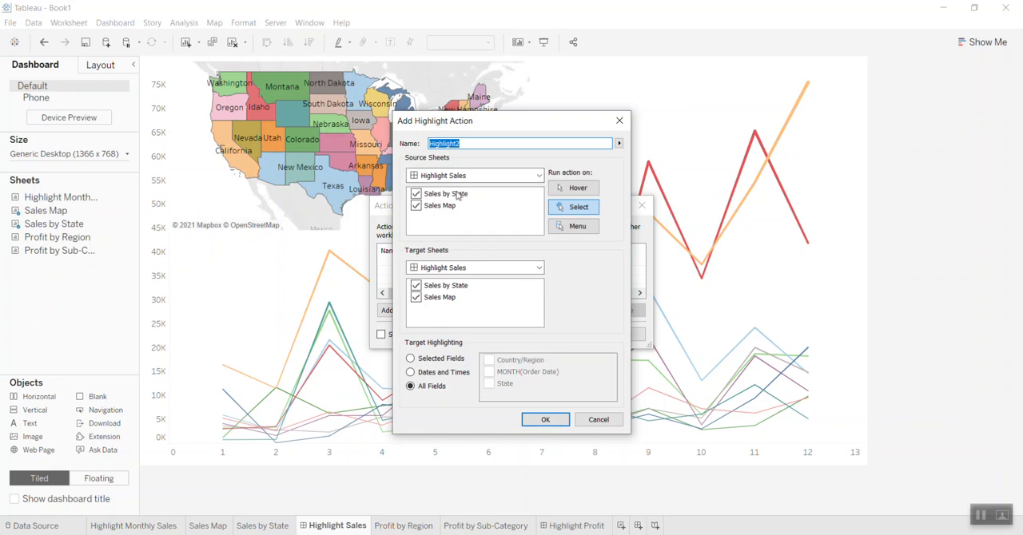
{"action": "left_click", "coordinate": [416, 194]}
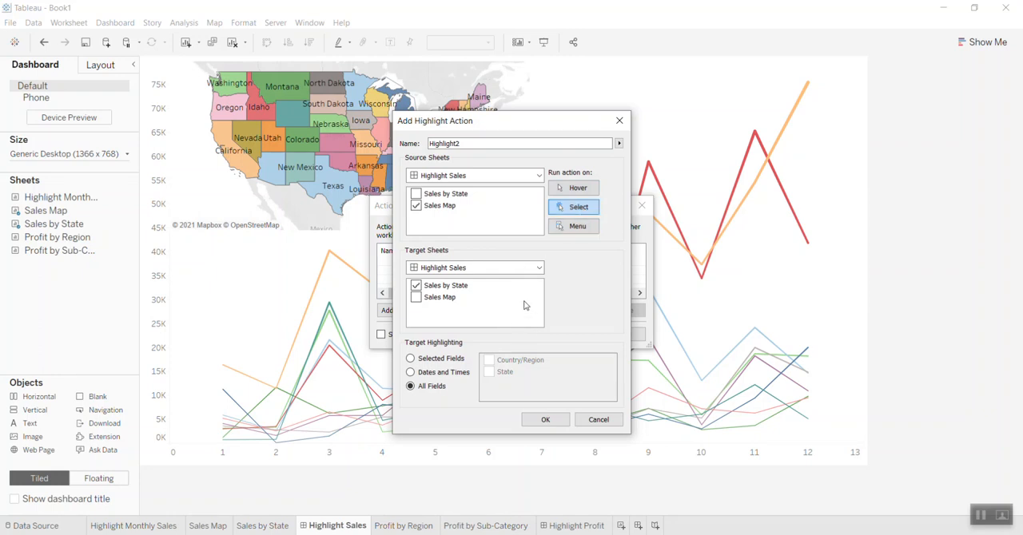
{"action": "left_click", "coordinate": [549, 422]}
{"action": "left_click", "coordinate": [565, 335]}
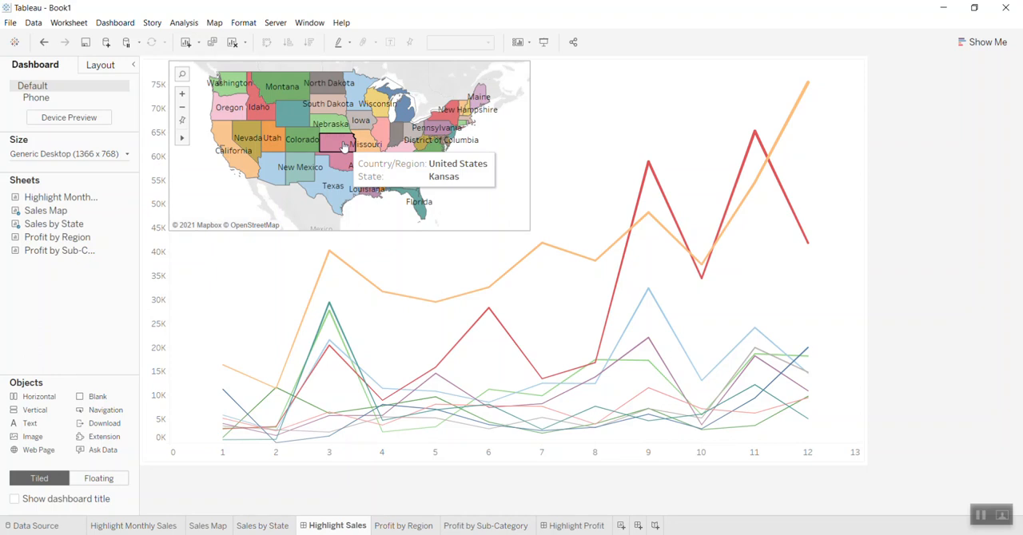
- Test the select-based highlight action by selecting Colorado and California on the map, and clear the selection
{"action": "left_click", "coordinate": [303, 141]}
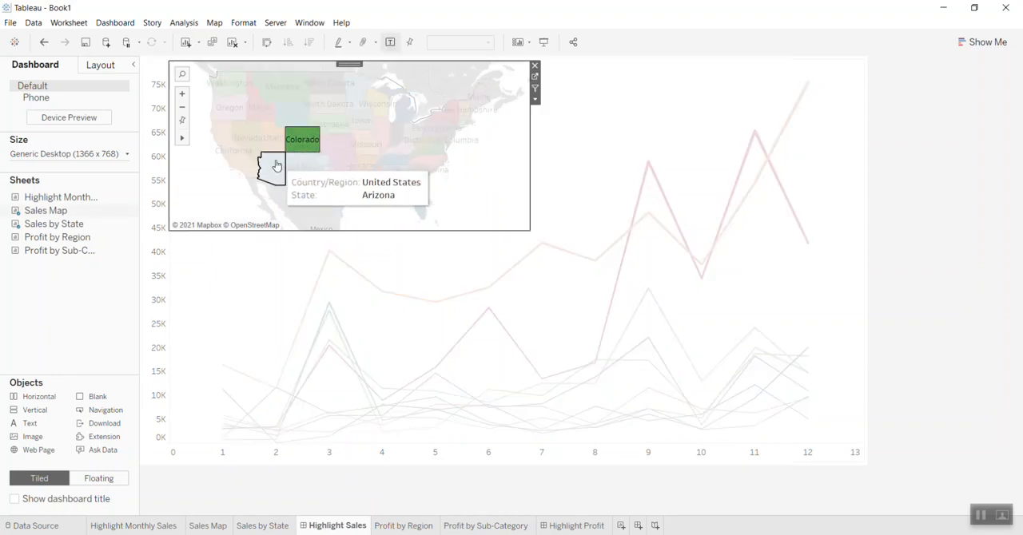
{"action": "left_click", "coordinate": [230, 151]}
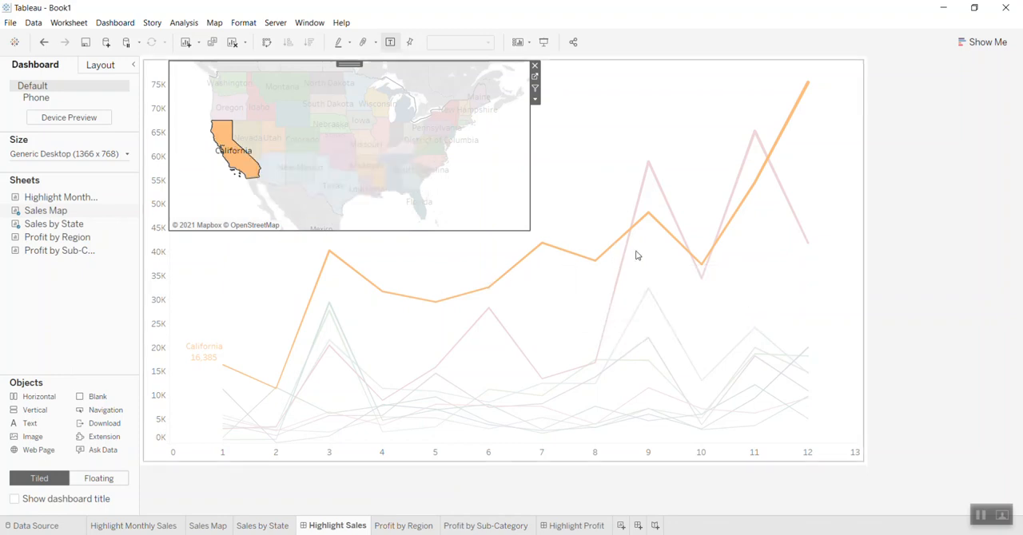
{"action": "left_click", "coordinate": [504, 207]}
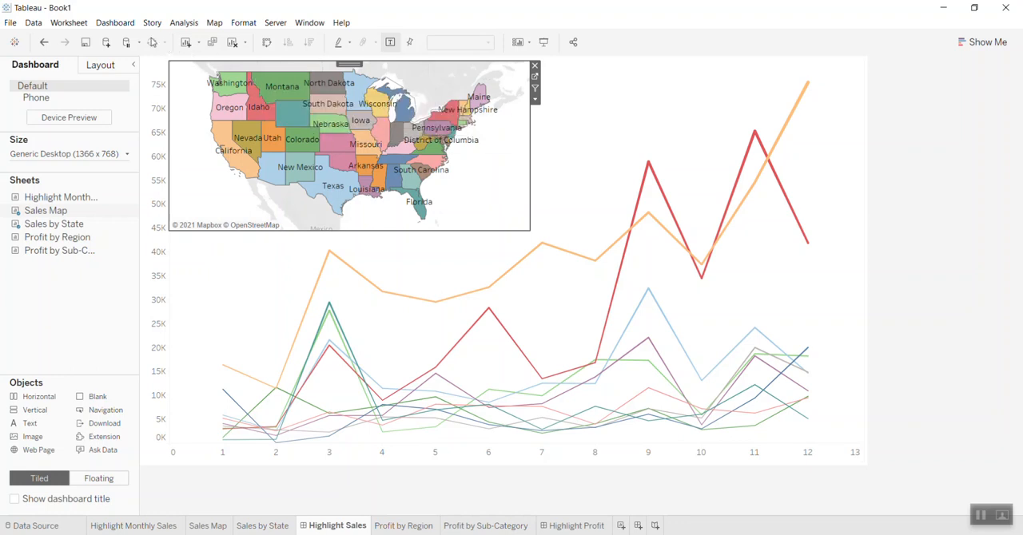
- Start a filter action for the Sales Map worksheet with only Sales Map as the source sheet
{"action": "left_click", "coordinate": [68, 28]}
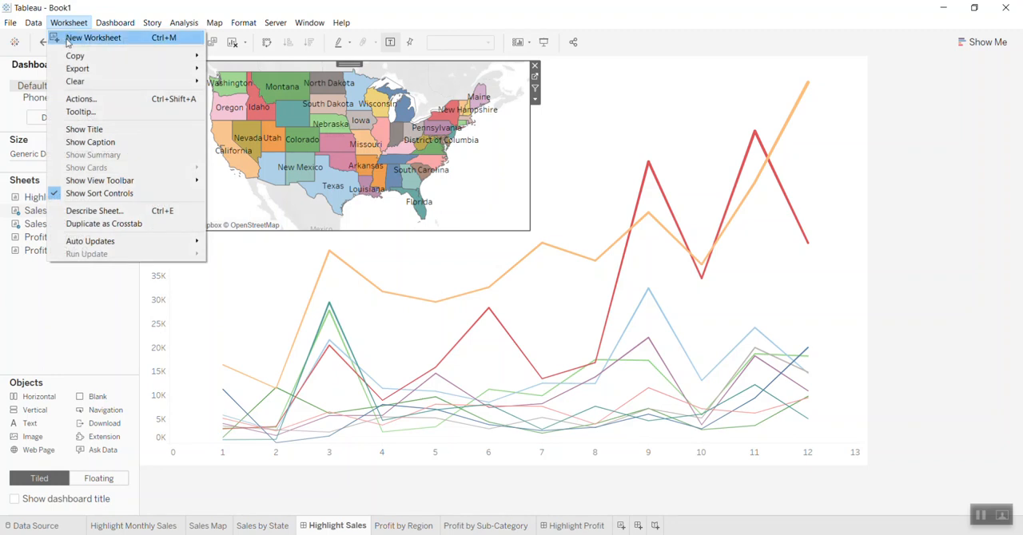
{"action": "left_click", "coordinate": [88, 99]}
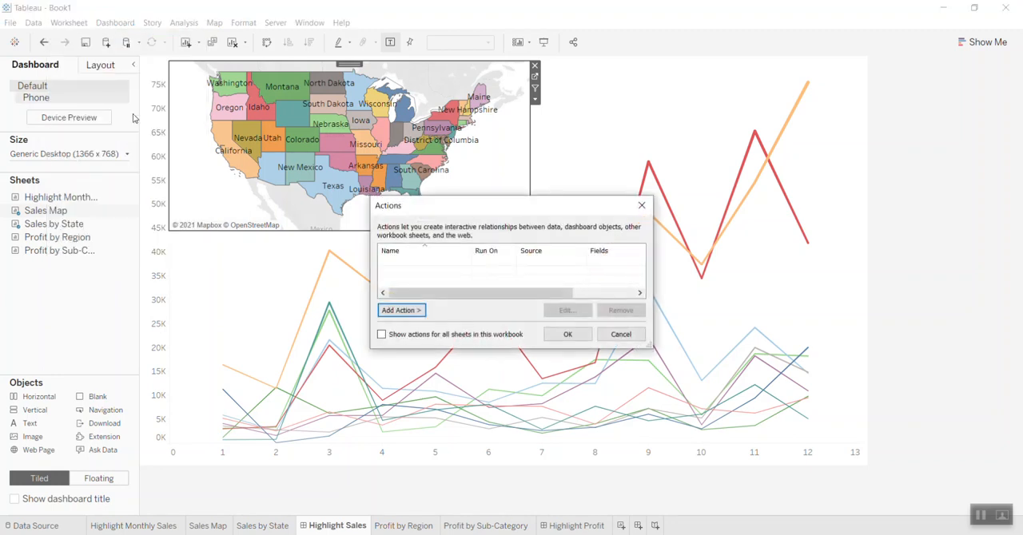
{"action": "left_click", "coordinate": [400, 311]}
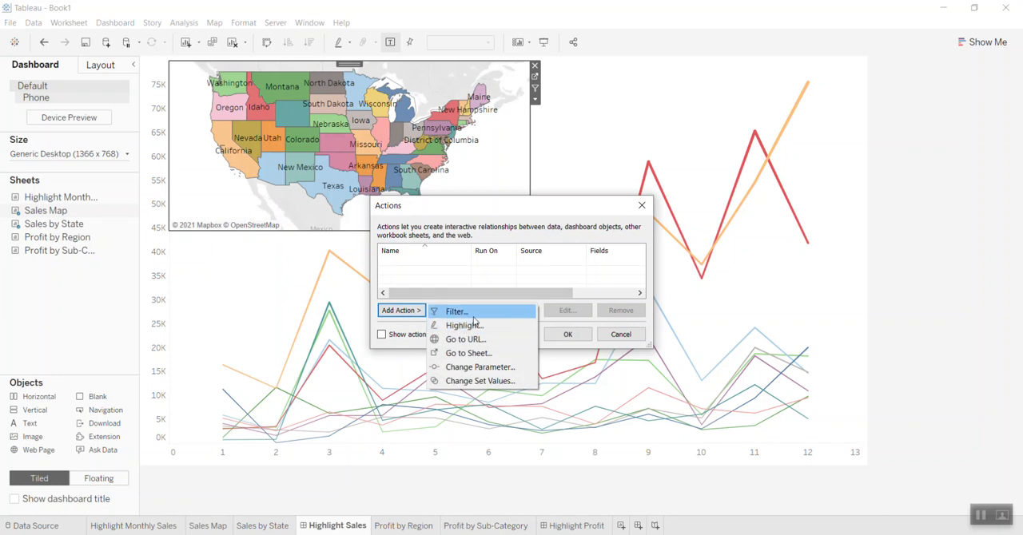
{"action": "left_click", "coordinate": [457, 312]}
{"action": "left_click", "coordinate": [397, 169]}
{"action": "left_click", "coordinate": [397, 181]}
{"action": "left_click", "coordinate": [396, 193]}
{"action": "left_click", "coordinate": [397, 205]}
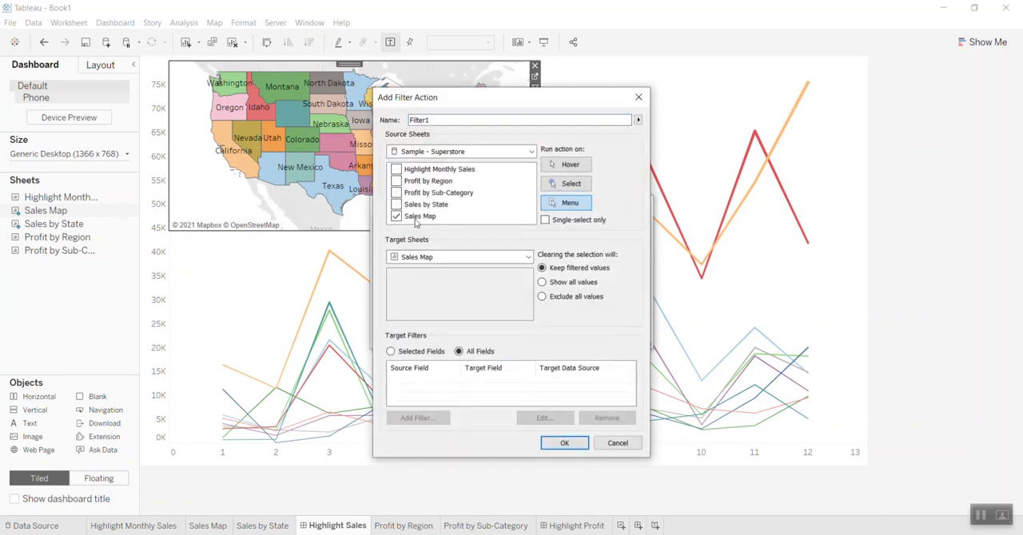
- Limit the filter action's target filters to selected fields, mapping source State to target State, and save the action
{"action": "left_click", "coordinate": [393, 352]}
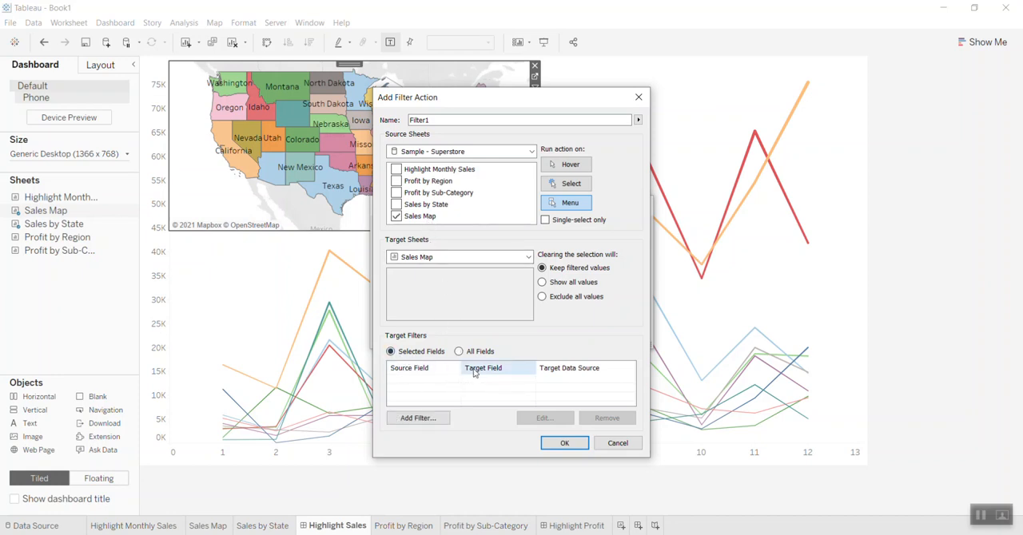
{"action": "left_click", "coordinate": [424, 419]}
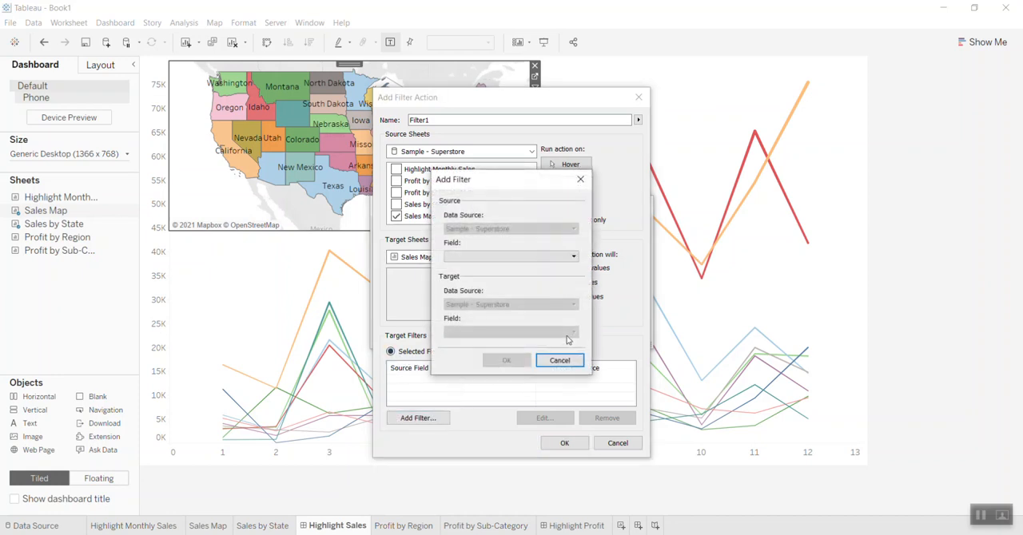
{"action": "left_click", "coordinate": [514, 258]}
{"action": "left_click", "coordinate": [520, 504]}
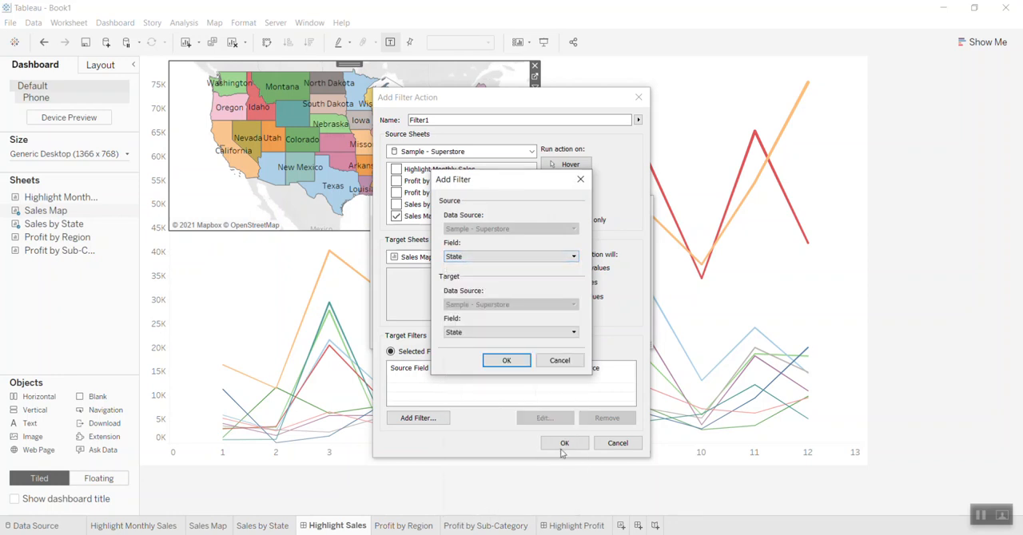
{"action": "left_click", "coordinate": [507, 361]}
{"action": "left_click", "coordinate": [560, 443]}
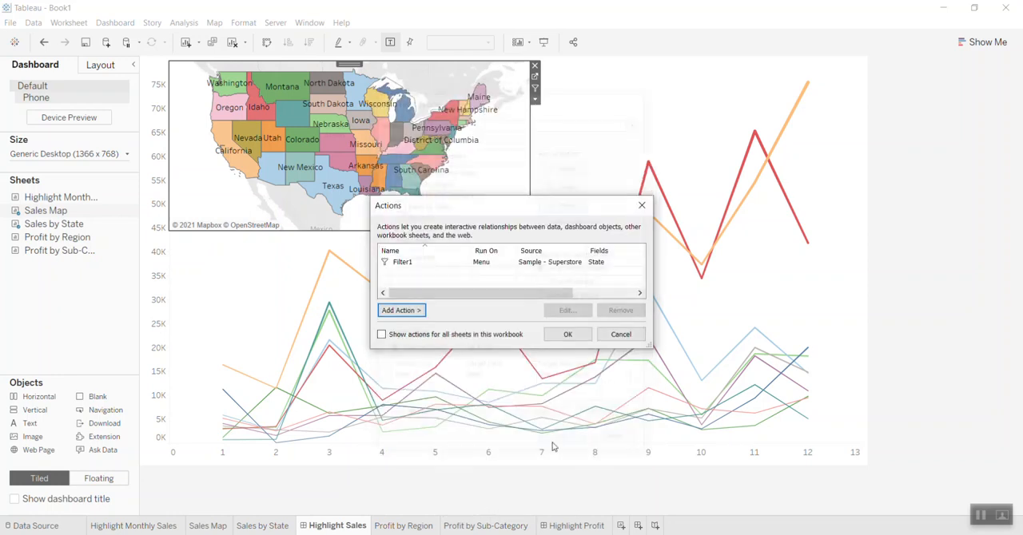
{"action": "left_click", "coordinate": [578, 335]}
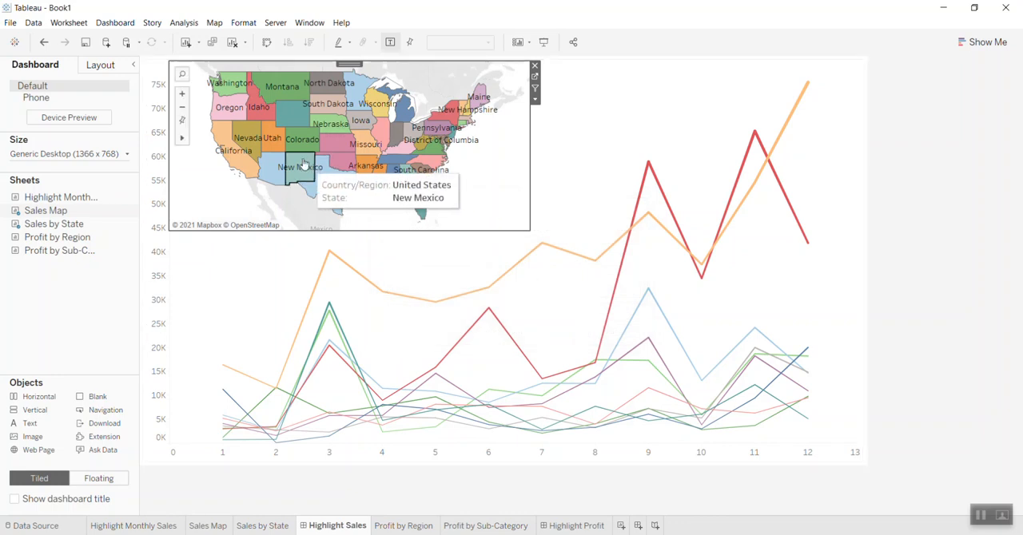
- Test the menu-run filter action by selecting Colorado, California and Nevada on the map, and clear the selection
{"action": "left_click", "coordinate": [305, 145]}
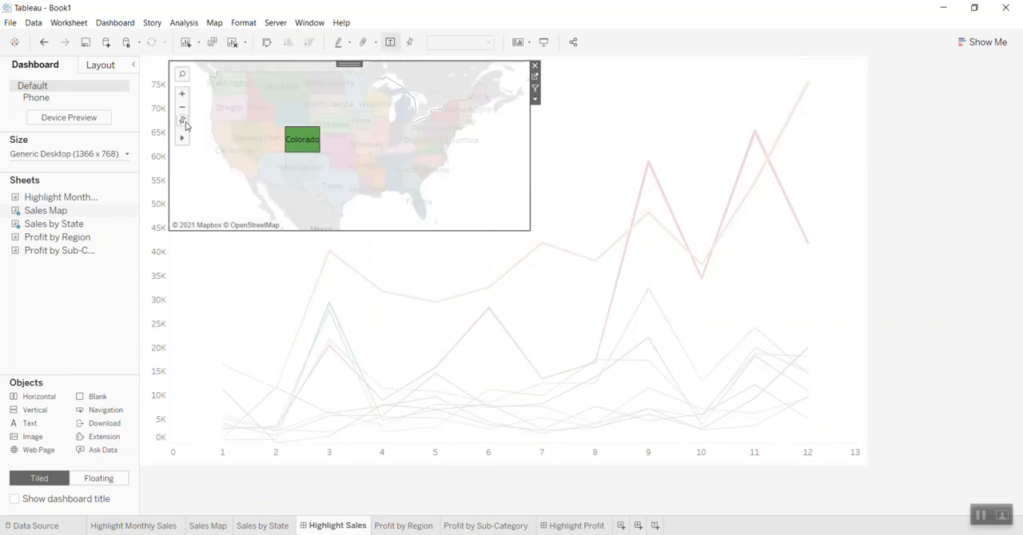
{"action": "left_click", "coordinate": [241, 167]}
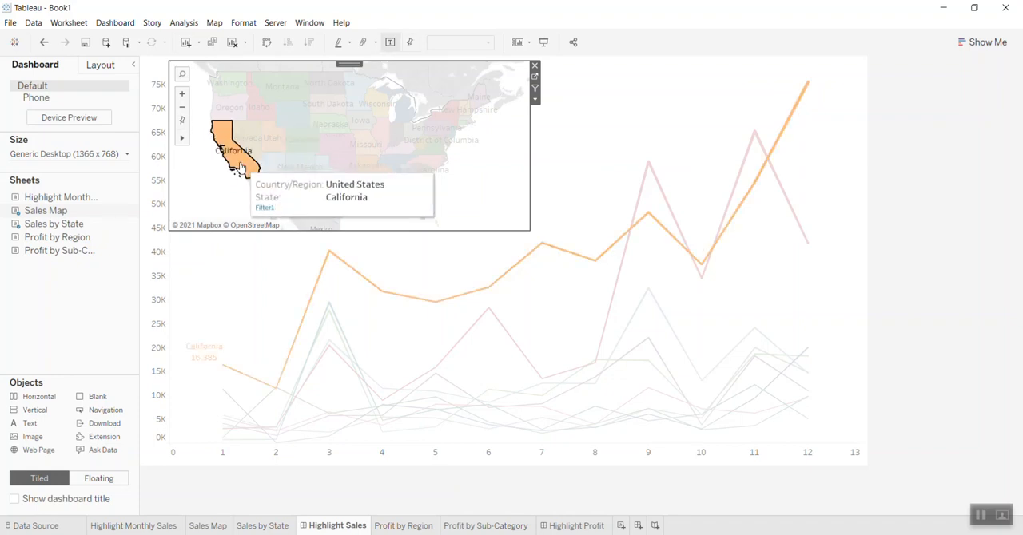
{"action": "left_click", "coordinate": [260, 139]}
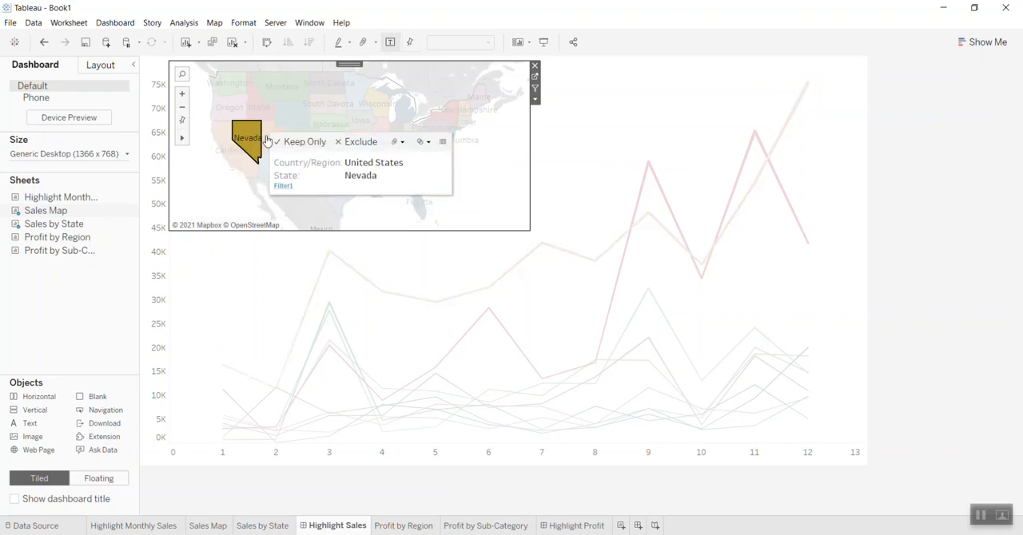
{"action": "left_click", "coordinate": [493, 201]}
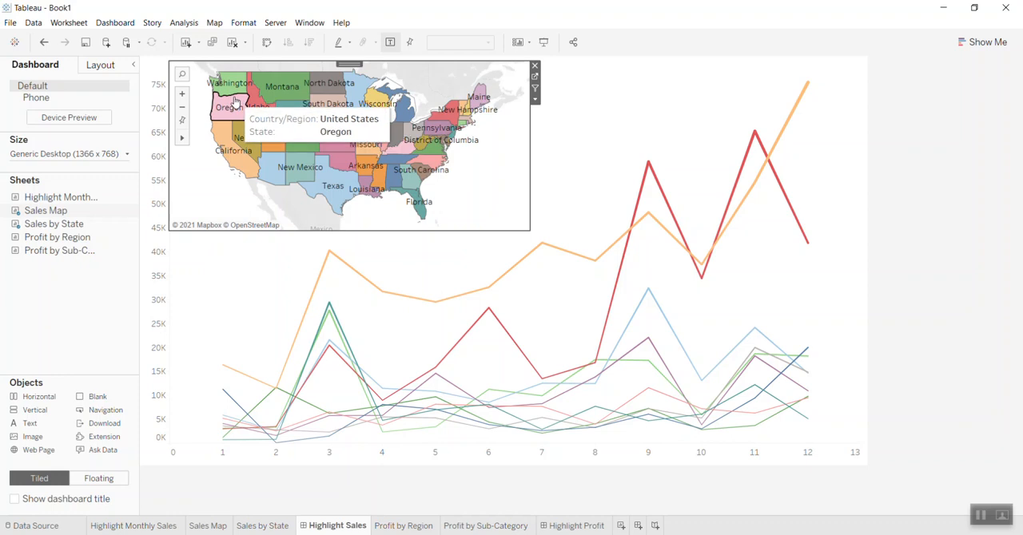
- Edit the Filter1 action to run on Select and show all values when the selection is cleared
{"action": "left_click", "coordinate": [72, 23]}
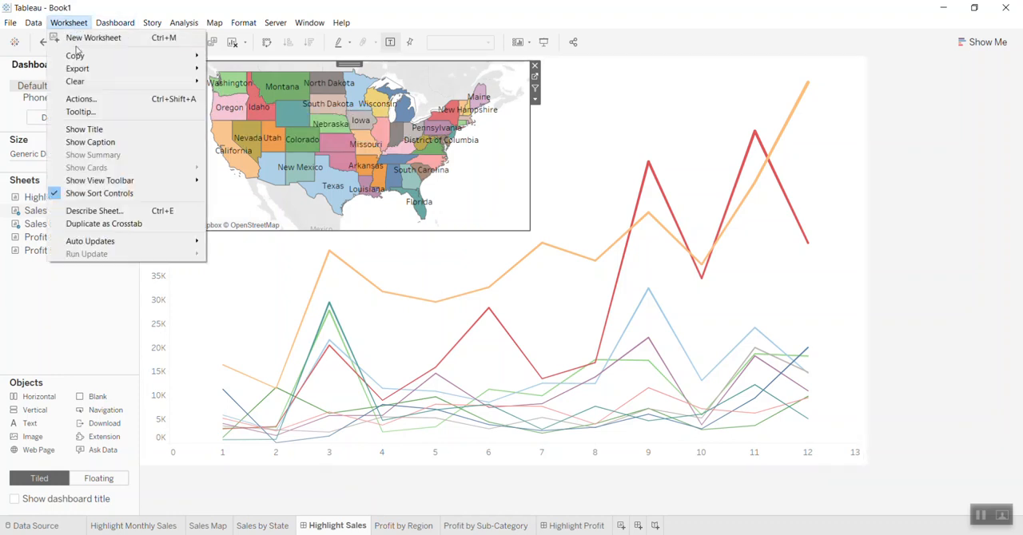
{"action": "left_click", "coordinate": [81, 99]}
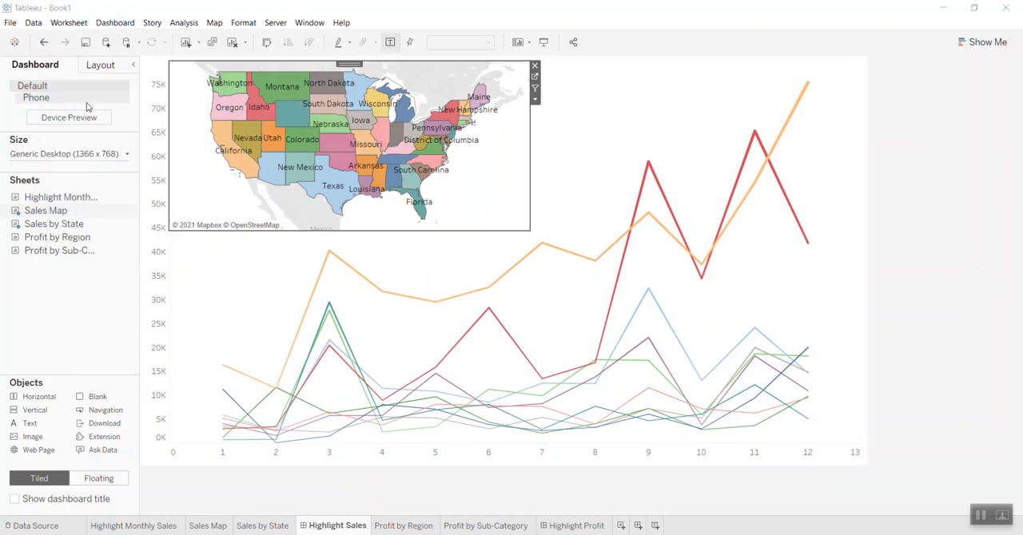
{"action": "left_click", "coordinate": [404, 263]}
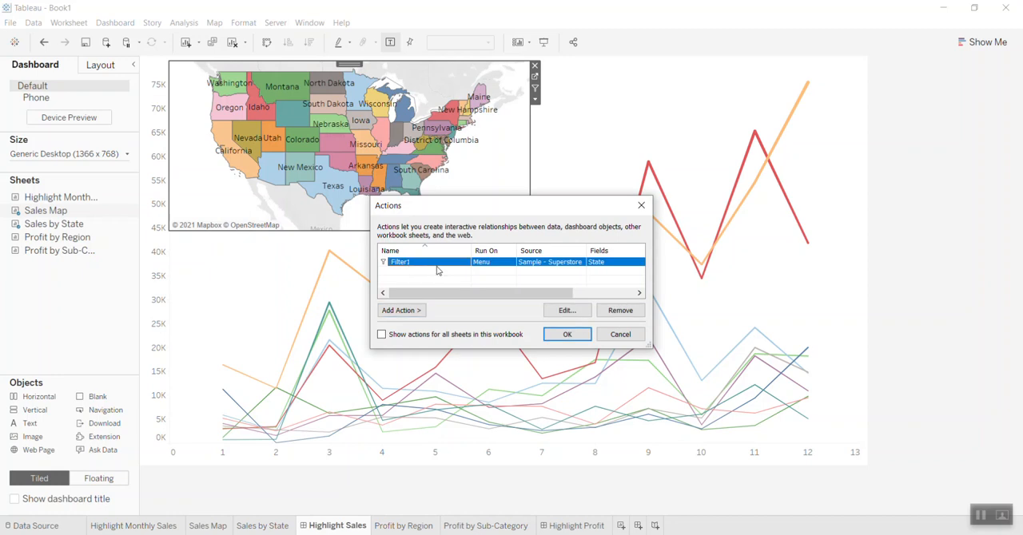
{"action": "left_click", "coordinate": [564, 311]}
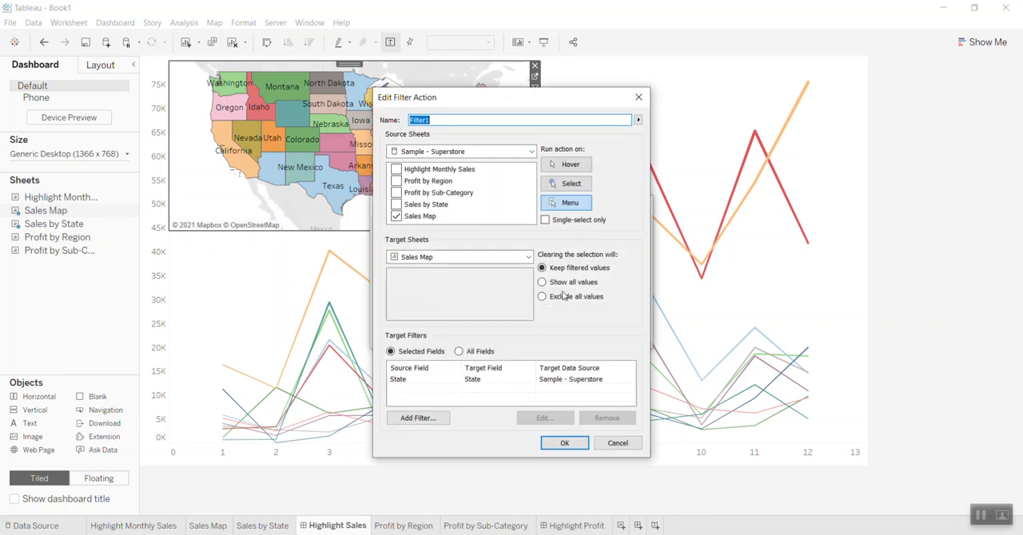
{"action": "left_click", "coordinate": [569, 184]}
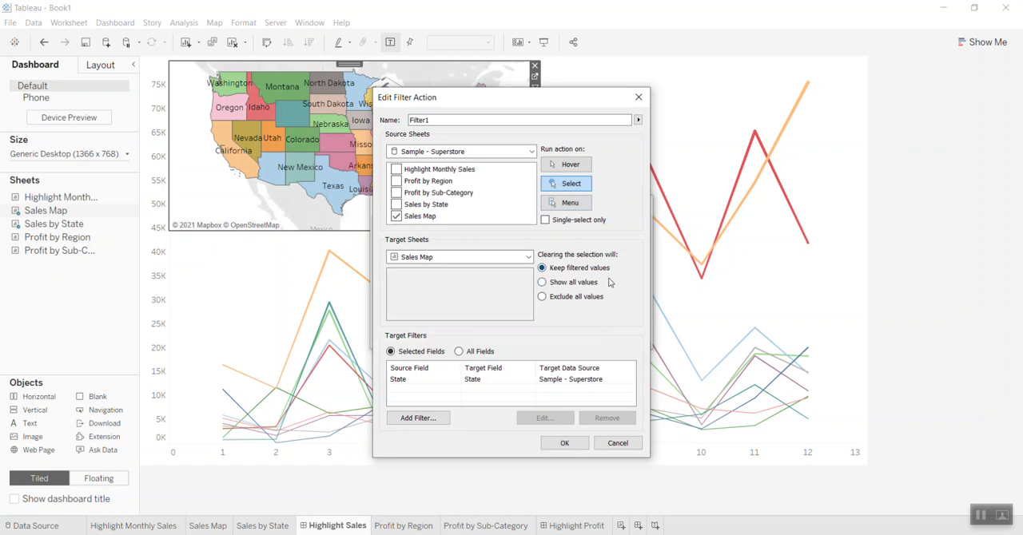
{"action": "left_click", "coordinate": [547, 284]}
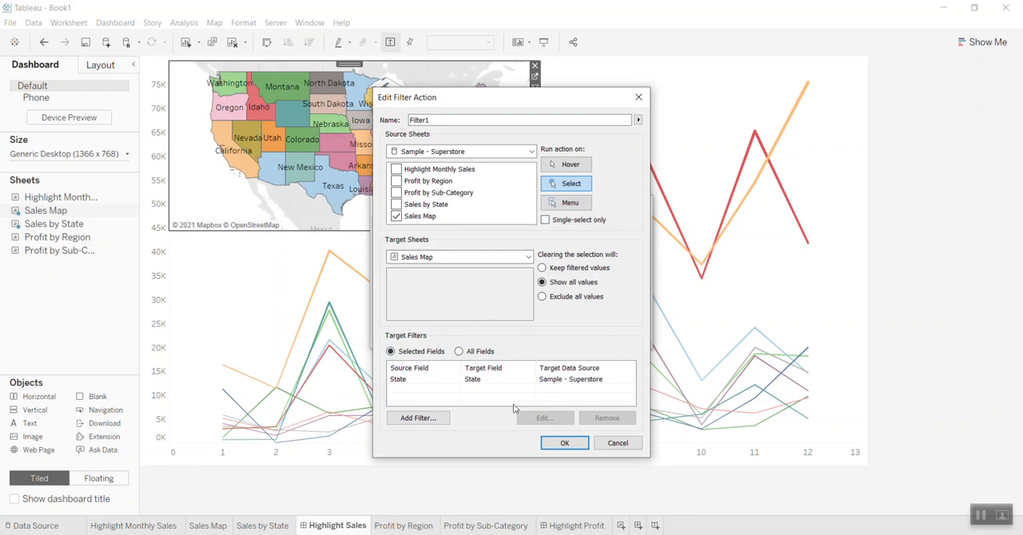
{"action": "left_click", "coordinate": [555, 446]}
{"action": "left_click", "coordinate": [551, 341]}
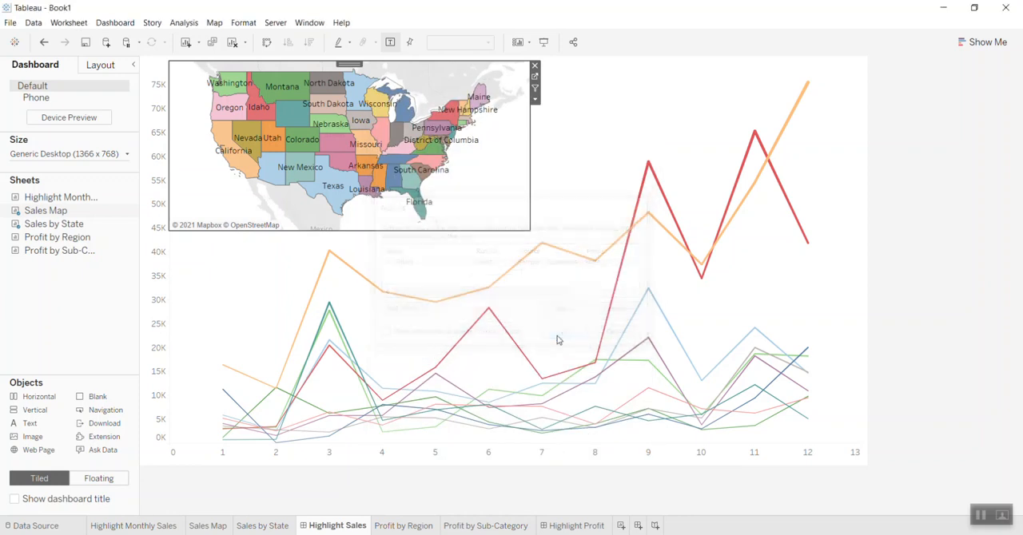
- Select California on the map, examine its monthly points on the sales line chart, and clear the selection
{"action": "left_click", "coordinate": [234, 168]}
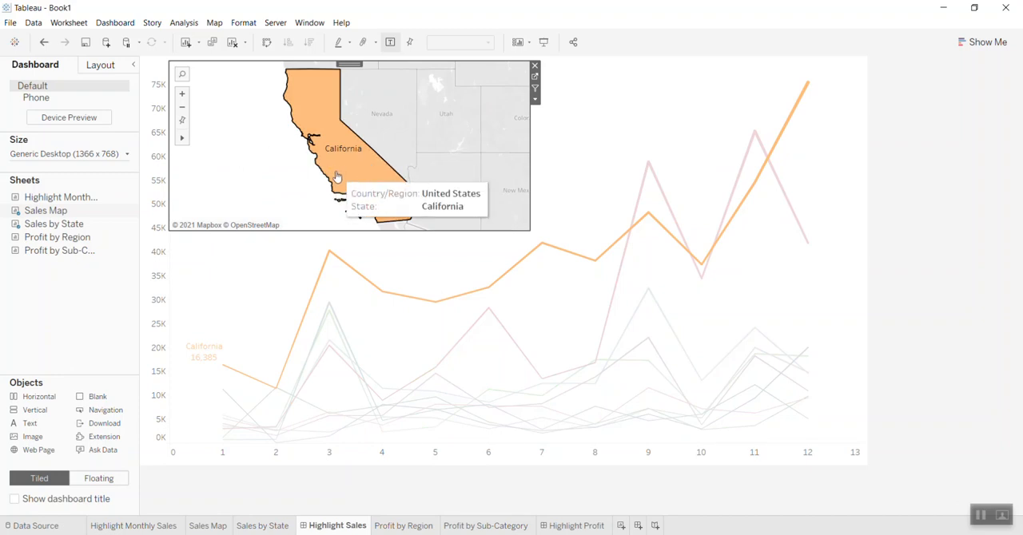
{"action": "mouse_move", "coordinate": [338, 177]}
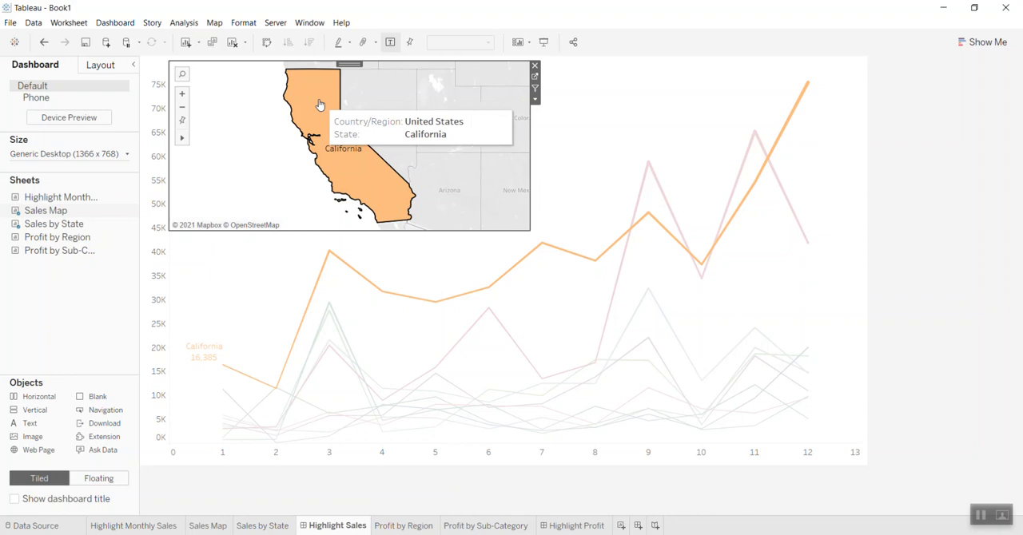
{"action": "mouse_move", "coordinate": [320, 104]}
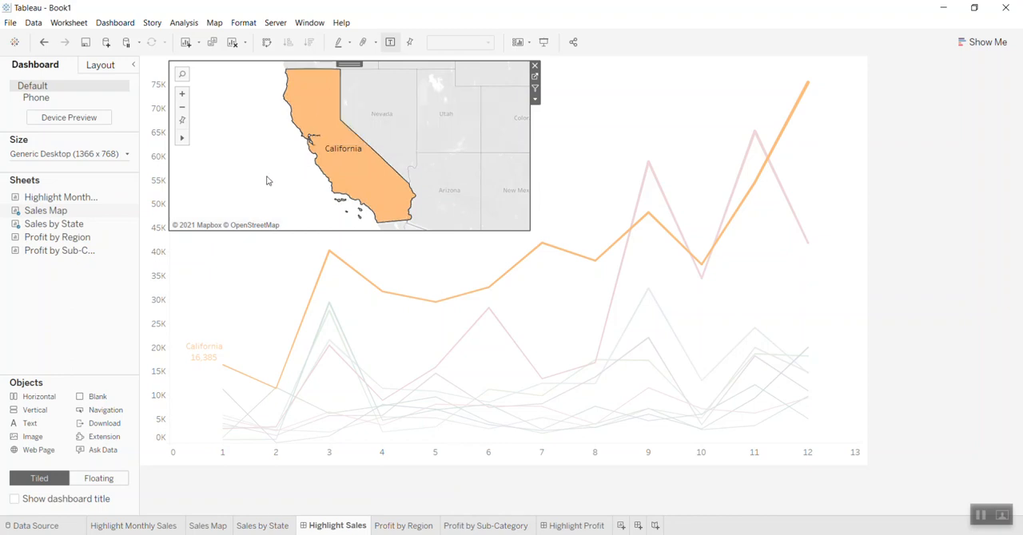
{"action": "mouse_move", "coordinate": [371, 288]}
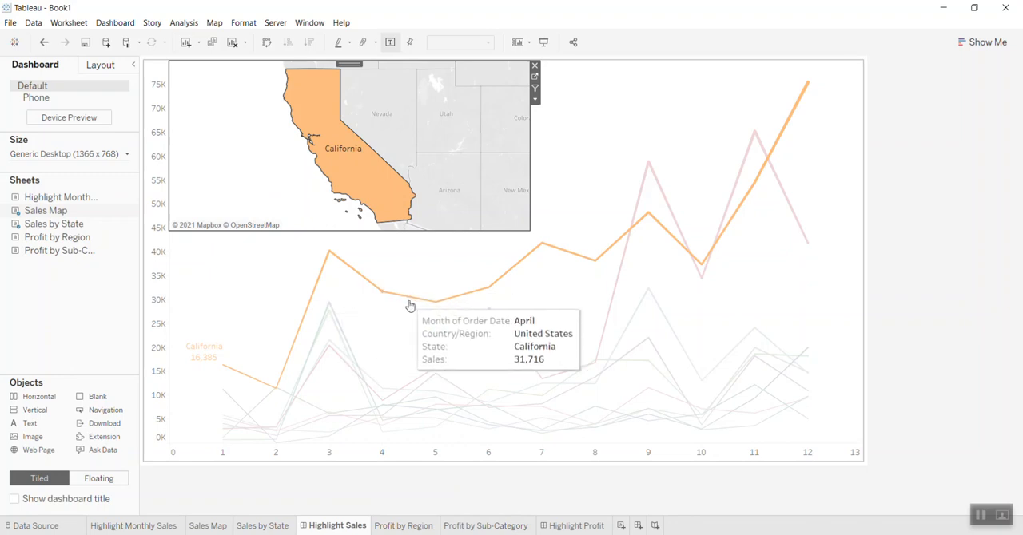
{"action": "mouse_move", "coordinate": [718, 253]}
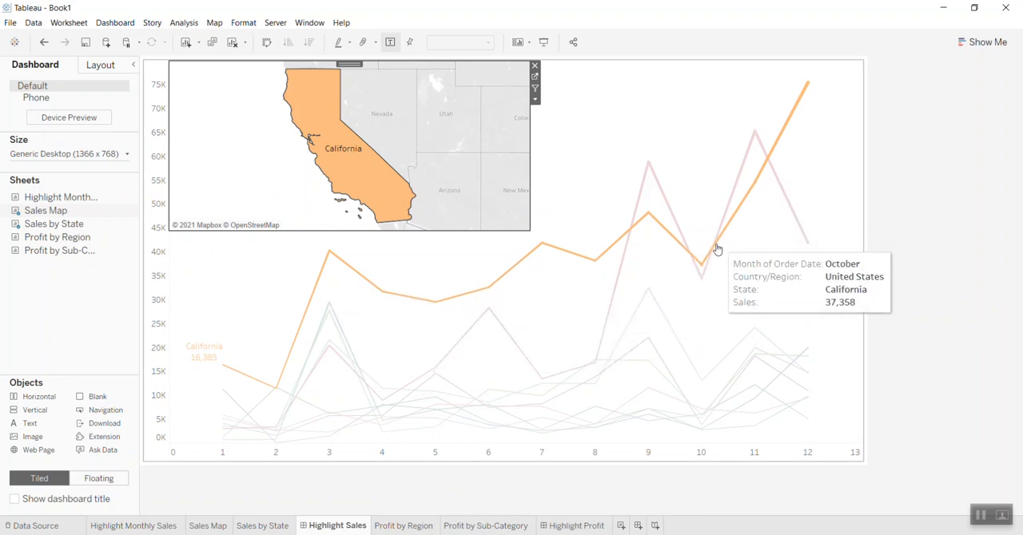
{"action": "mouse_move", "coordinate": [619, 248]}
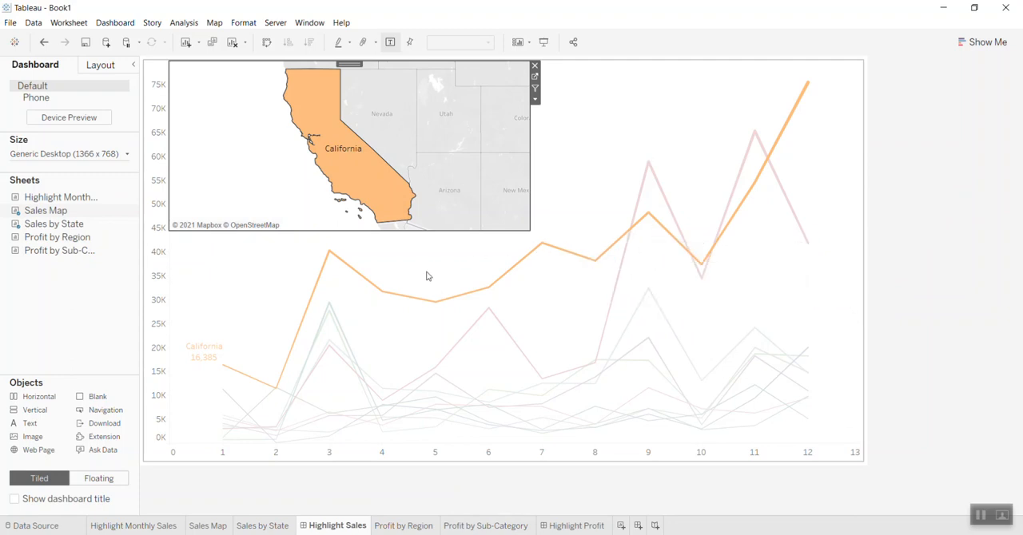
{"action": "left_click", "coordinate": [260, 188]}
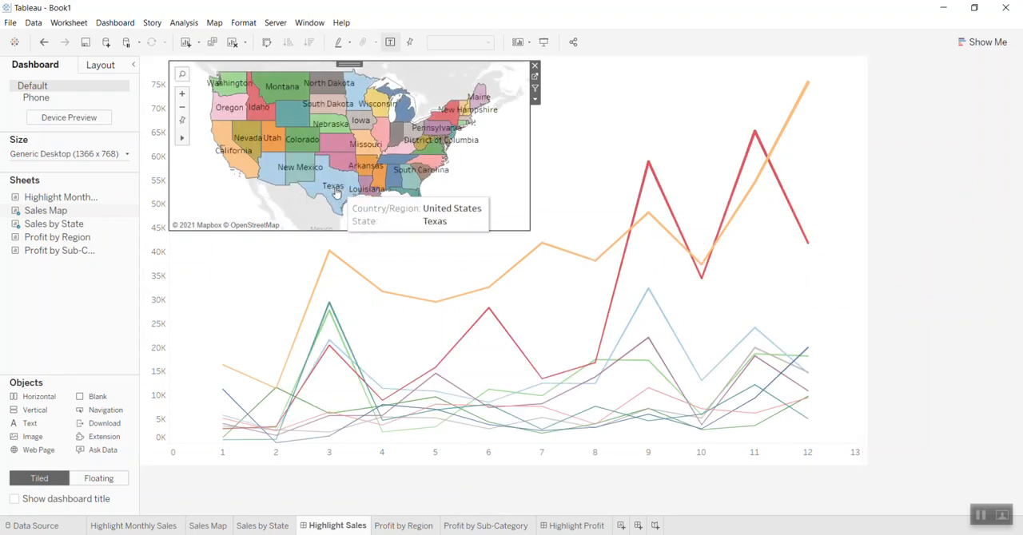
- Check how selecting Nevada and Virginia on the map filters the map and highlights the sales lines
{"action": "left_click", "coordinate": [259, 149]}
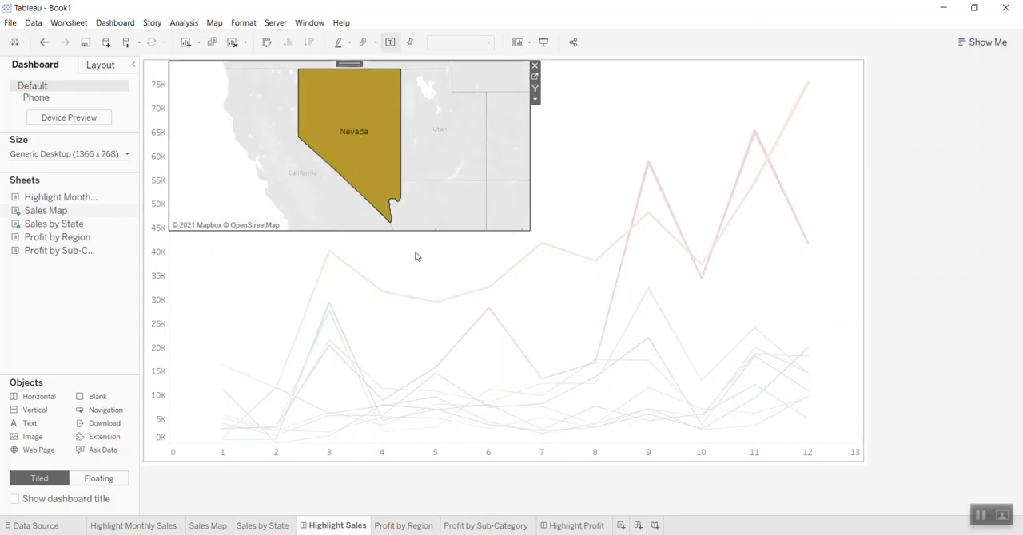
{"action": "left_click", "coordinate": [239, 202]}
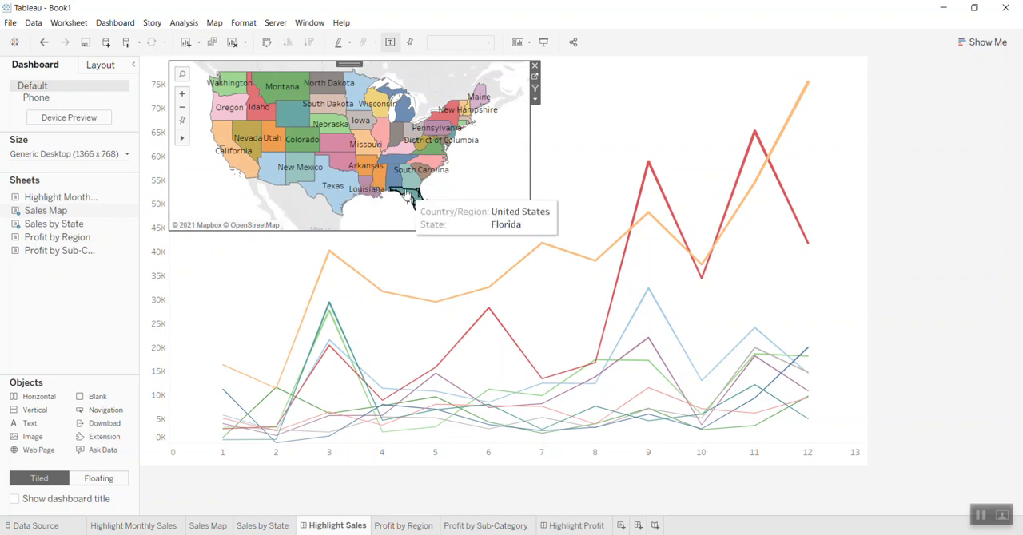
{"action": "left_click", "coordinate": [426, 150]}
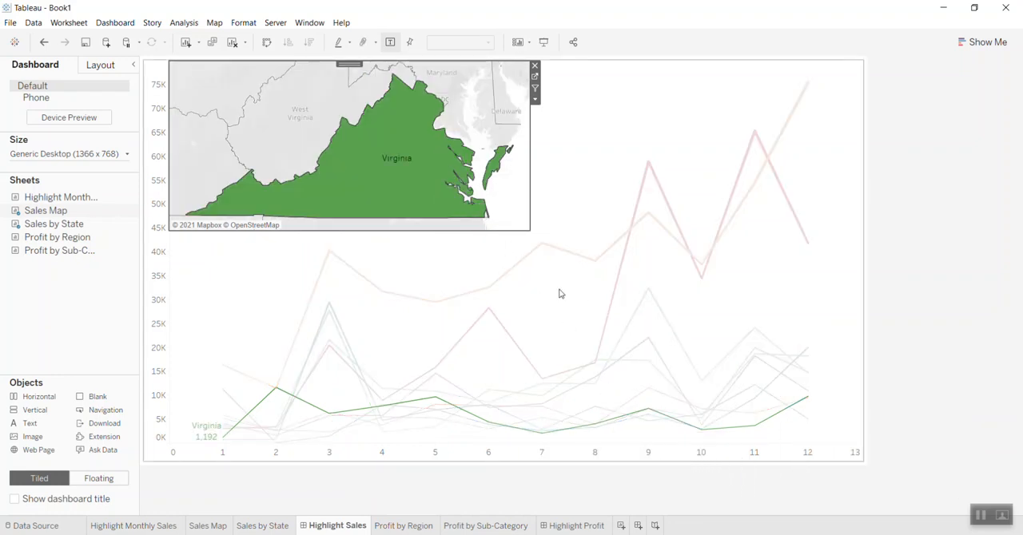
{"action": "left_click", "coordinate": [912, 248]}
{"action": "left_click", "coordinate": [853, 268]}
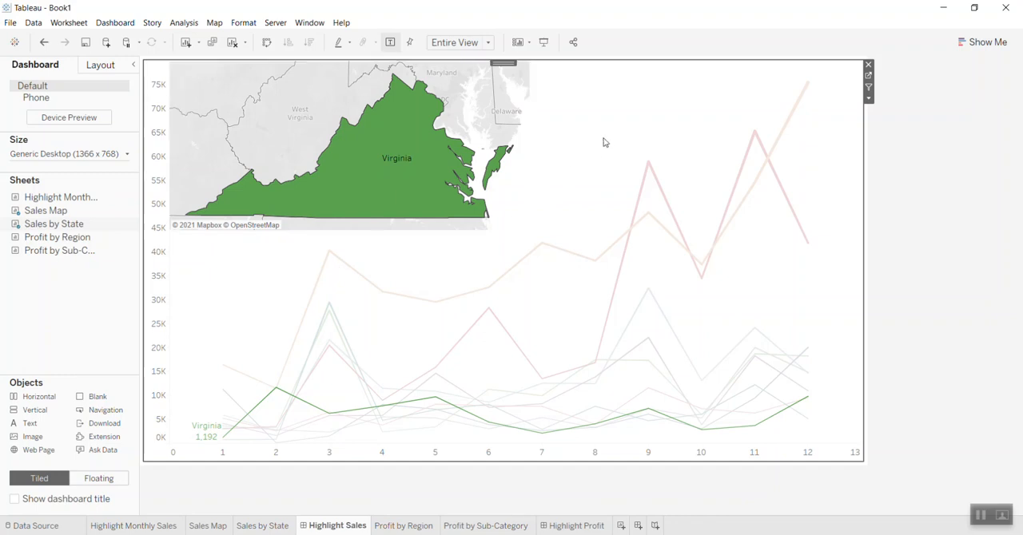
{"action": "left_click", "coordinate": [274, 114]}
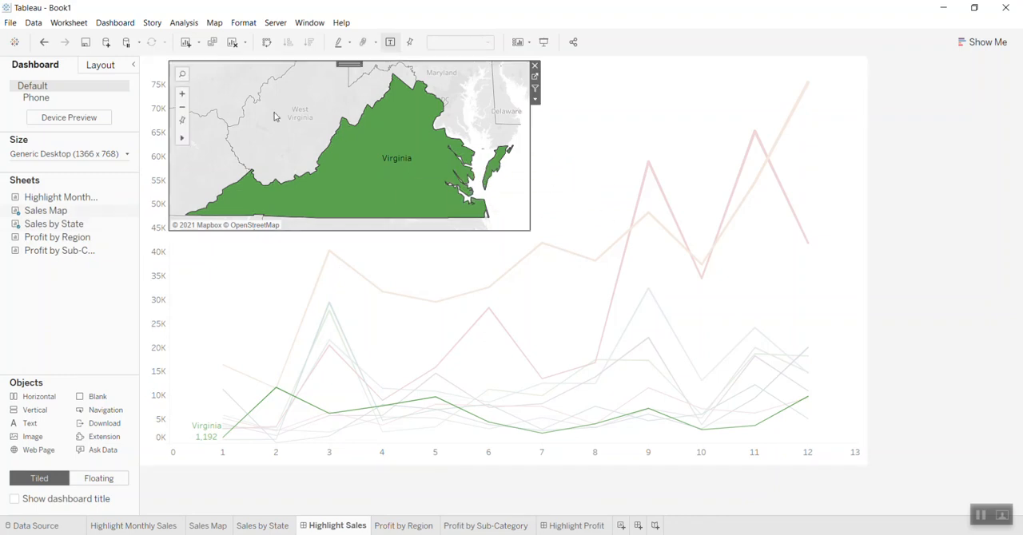
- Clear the Virginia map selection and review the Profit by Region and Profit by Sub-Category worksheets
{"action": "left_click", "coordinate": [216, 168]}
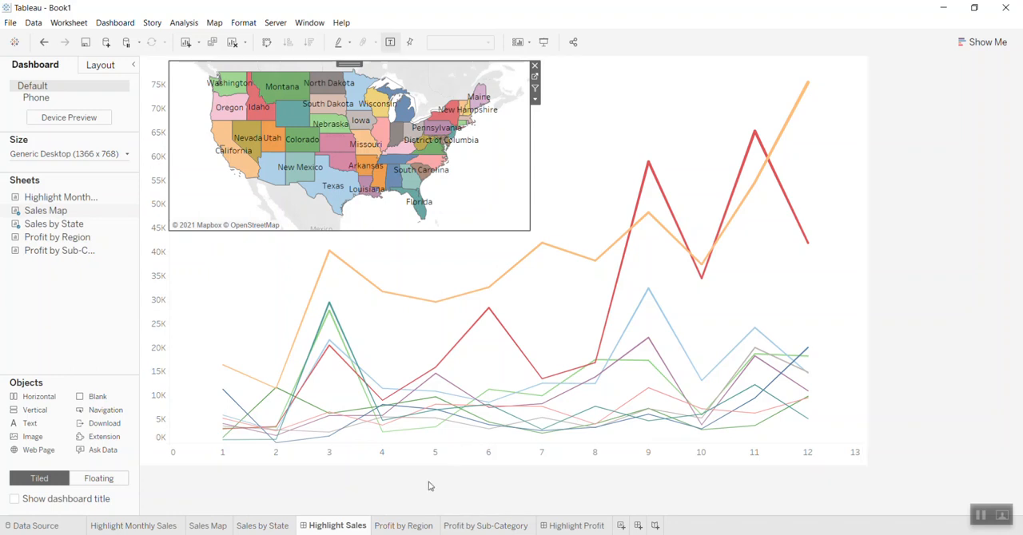
{"action": "left_click", "coordinate": [414, 525]}
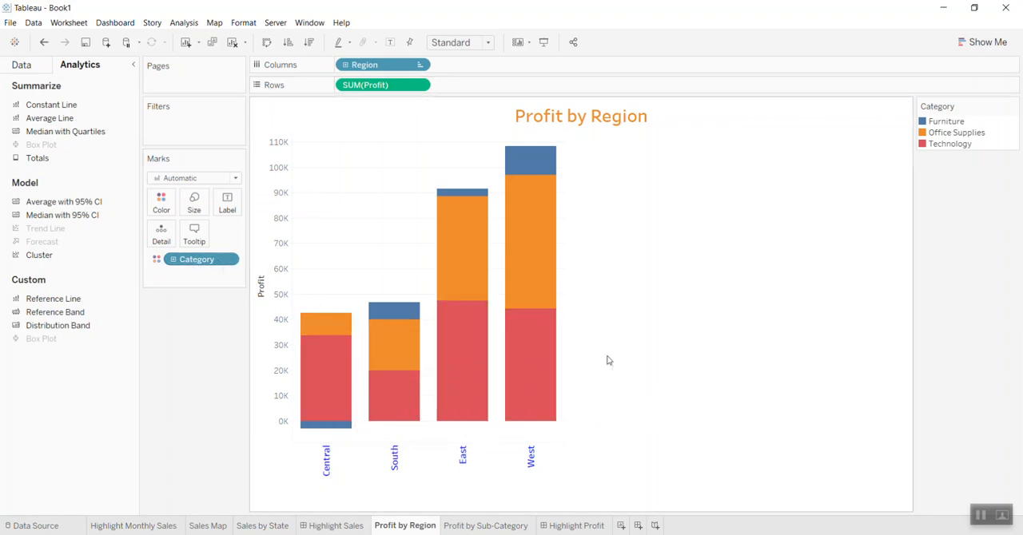
{"action": "left_click", "coordinate": [484, 526]}
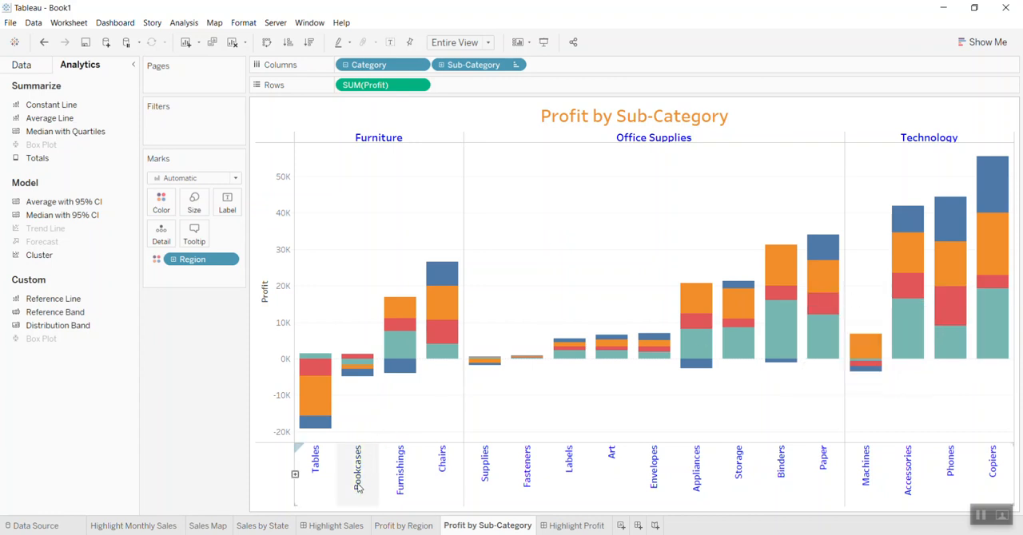
- On the Highlight Profit dashboard, select Central's Furniture segment, examine the matching sub-category segments, and clear the selection
{"action": "left_click", "coordinate": [572, 526]}
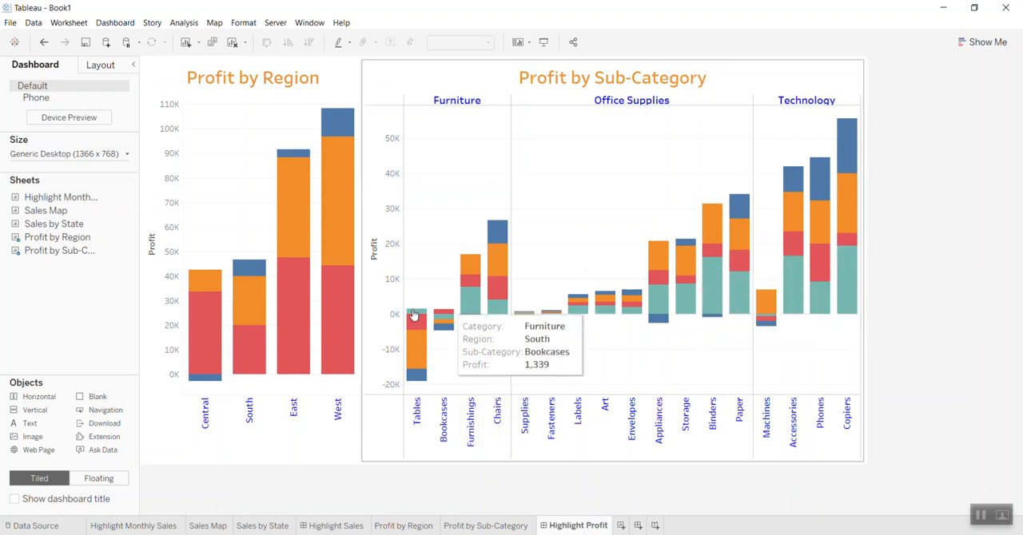
{"action": "left_click", "coordinate": [202, 382]}
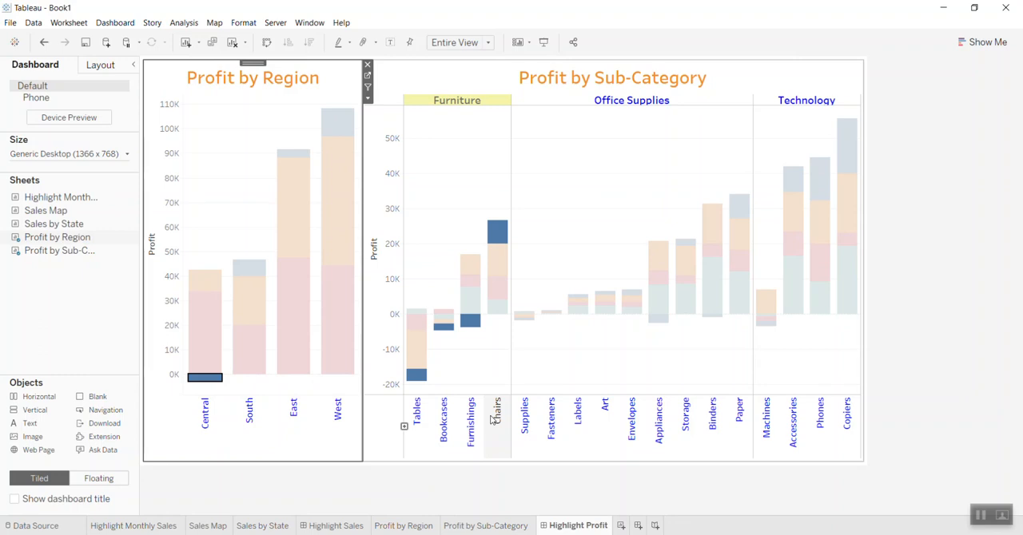
{"action": "mouse_move", "coordinate": [209, 389]}
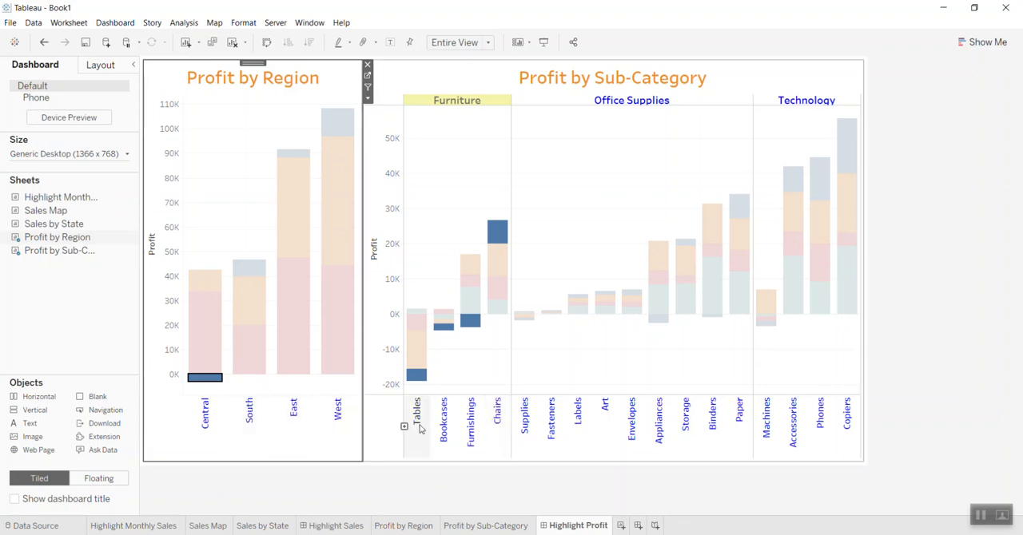
{"action": "mouse_move", "coordinate": [419, 386]}
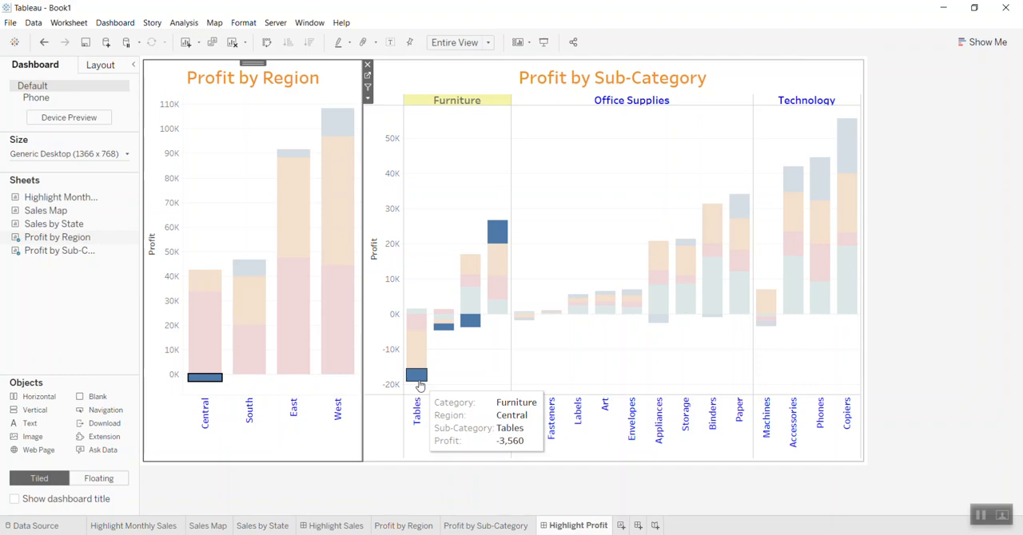
{"action": "mouse_move", "coordinate": [445, 327]}
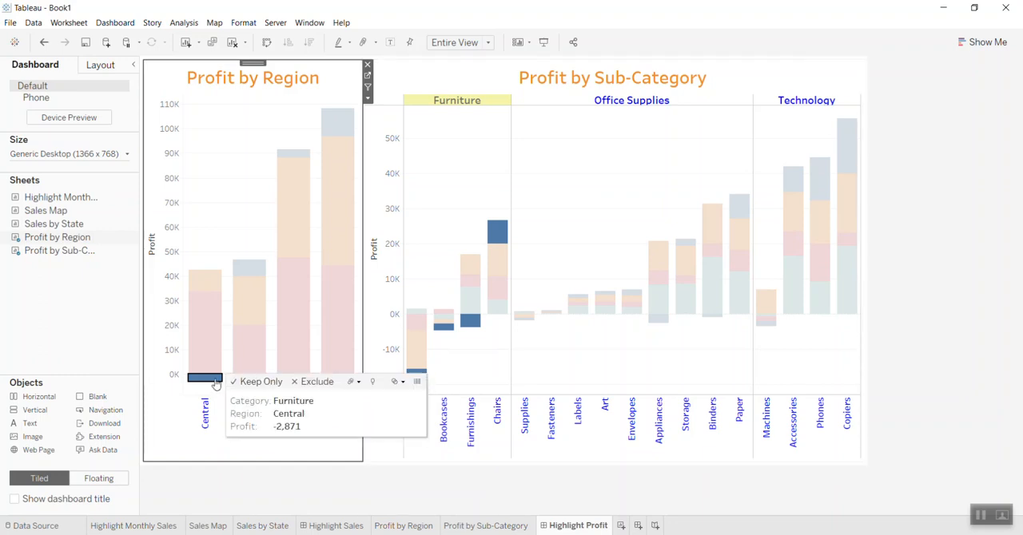
{"action": "left_click", "coordinate": [220, 200]}
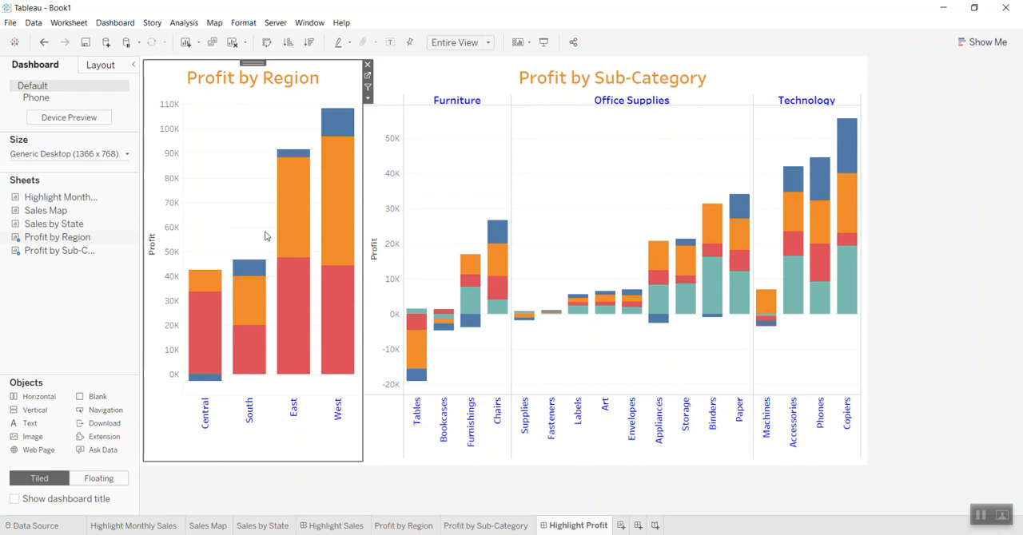
- Select West's Office Supplies segment in Profit by Region, examine the matching sub-category segments, and clear the selection
{"action": "mouse_move", "coordinate": [334, 211]}
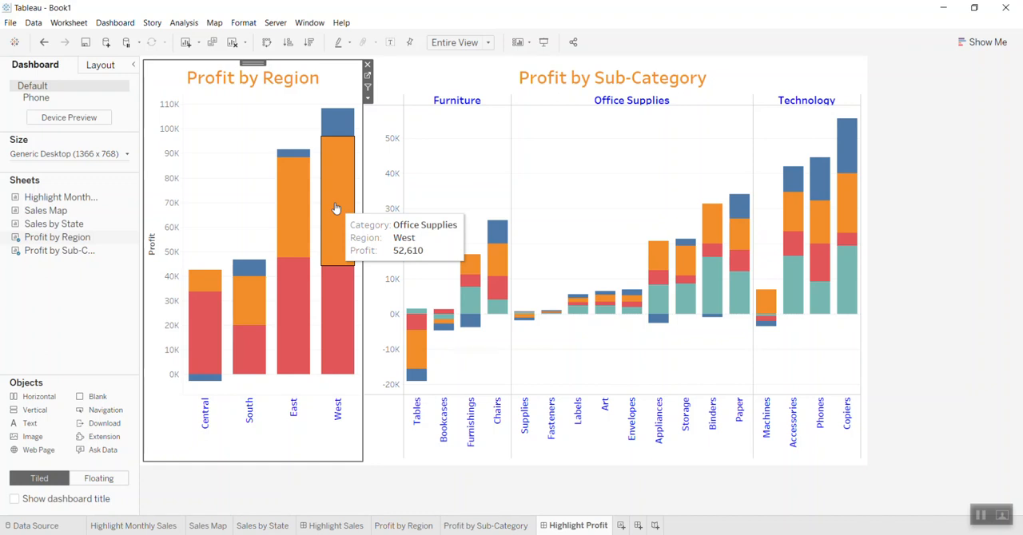
{"action": "left_click", "coordinate": [335, 208]}
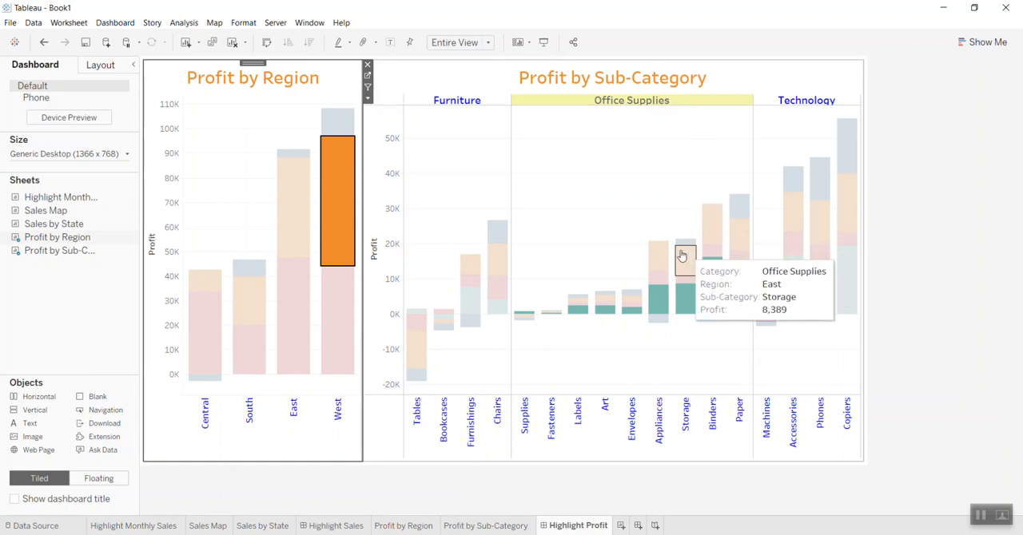
{"action": "mouse_move", "coordinate": [664, 267]}
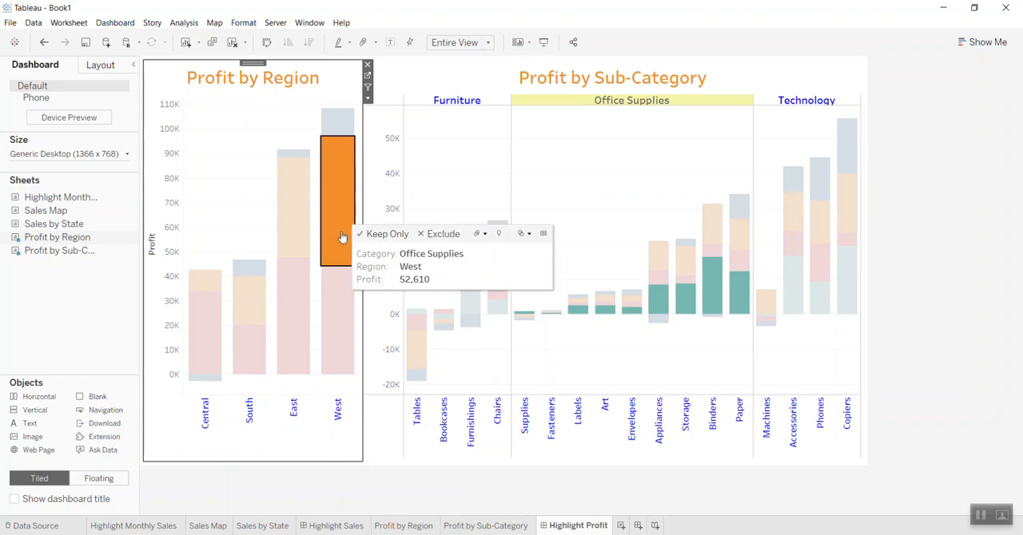
{"action": "left_click", "coordinate": [931, 252]}
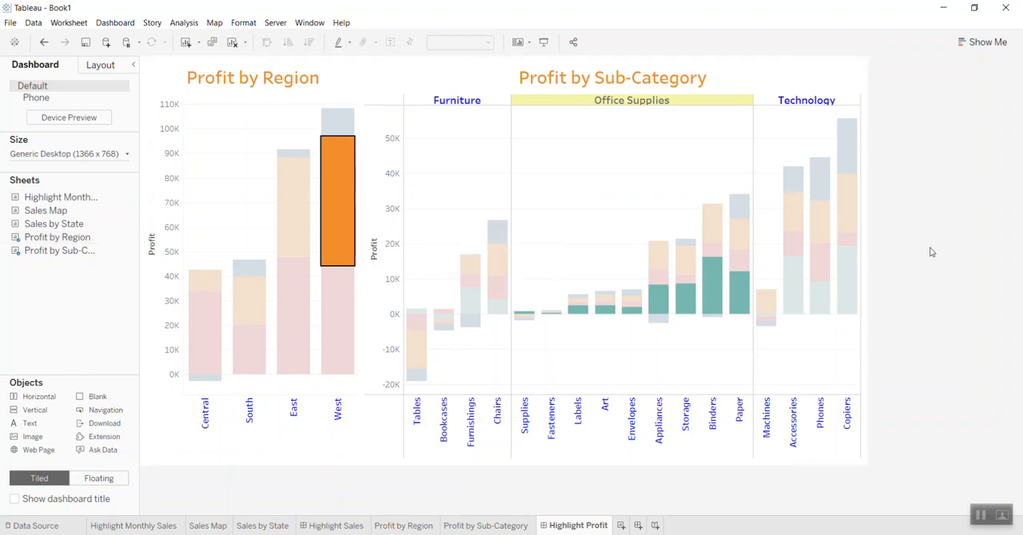
{"action": "left_click", "coordinate": [496, 182]}
{"action": "left_click", "coordinate": [243, 167]}
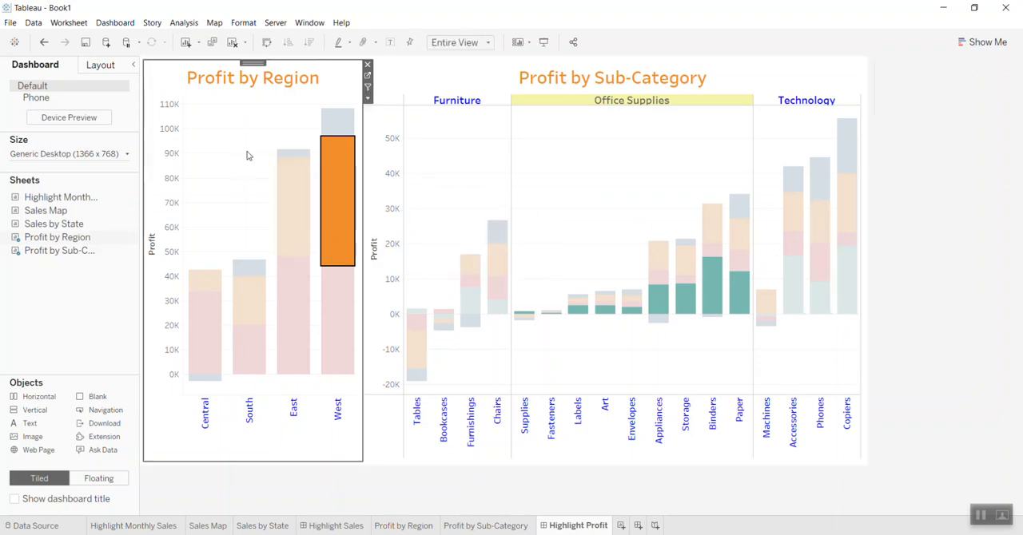
{"action": "left_click", "coordinate": [248, 156]}
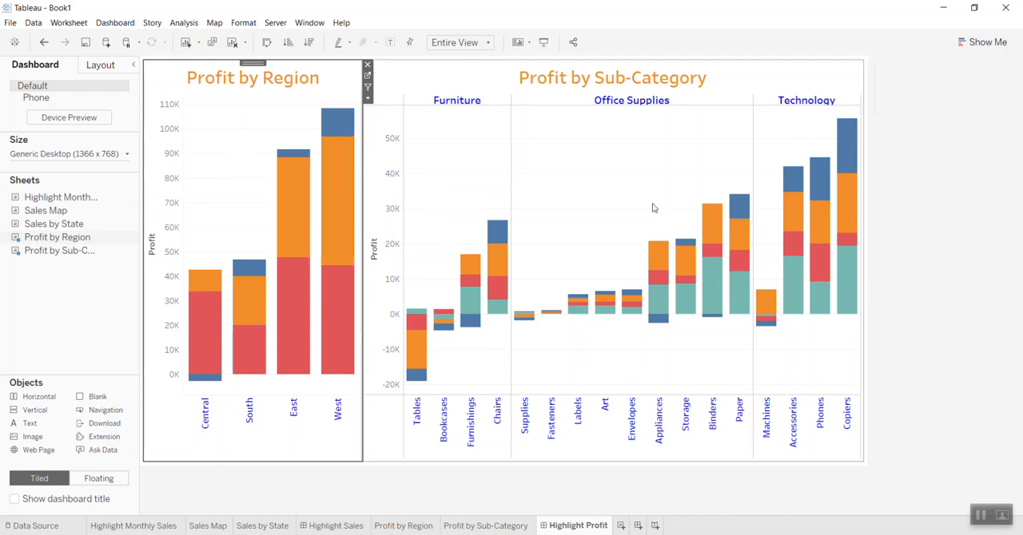
- Remove the existing Highlight4 and Filter1 actions from the Highlight Profit dashboard's actions
{"action": "left_click", "coordinate": [115, 22]}
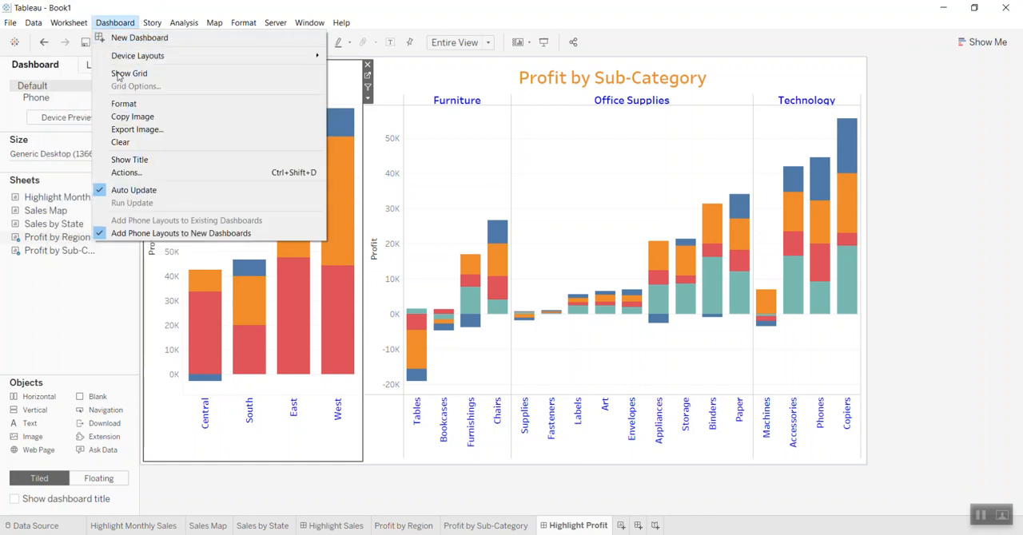
{"action": "left_click", "coordinate": [130, 172]}
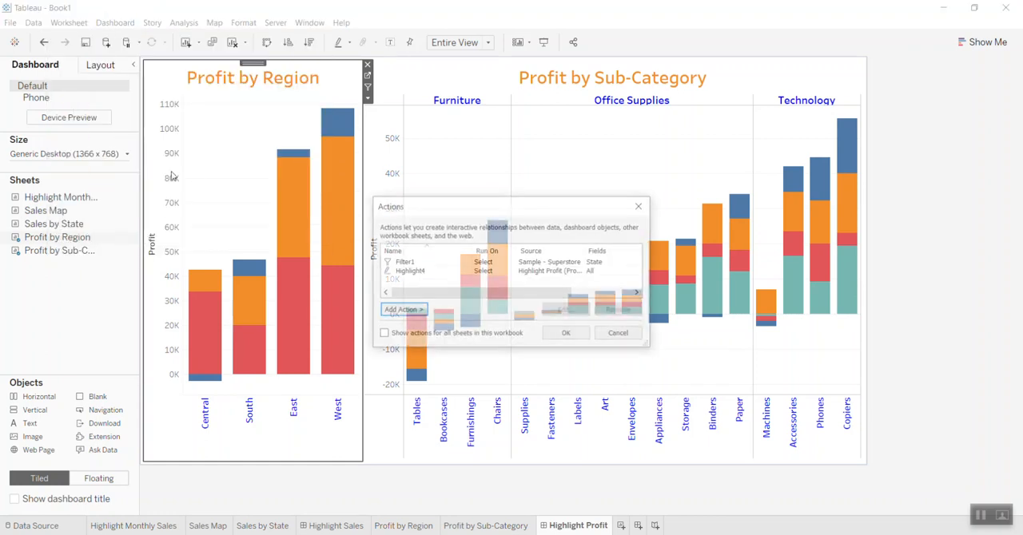
{"action": "left_click", "coordinate": [417, 272]}
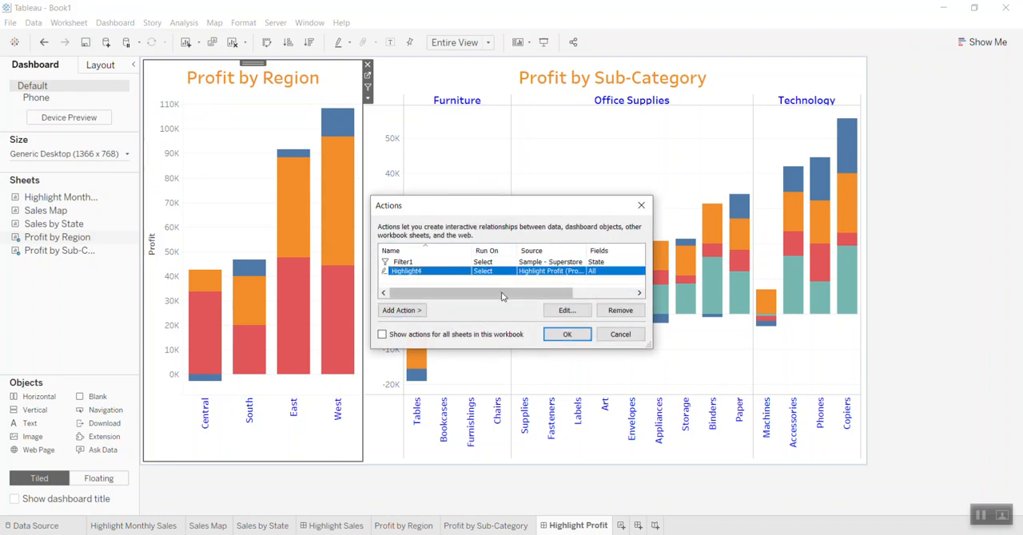
{"action": "left_click", "coordinate": [620, 311]}
{"action": "left_click", "coordinate": [471, 269]}
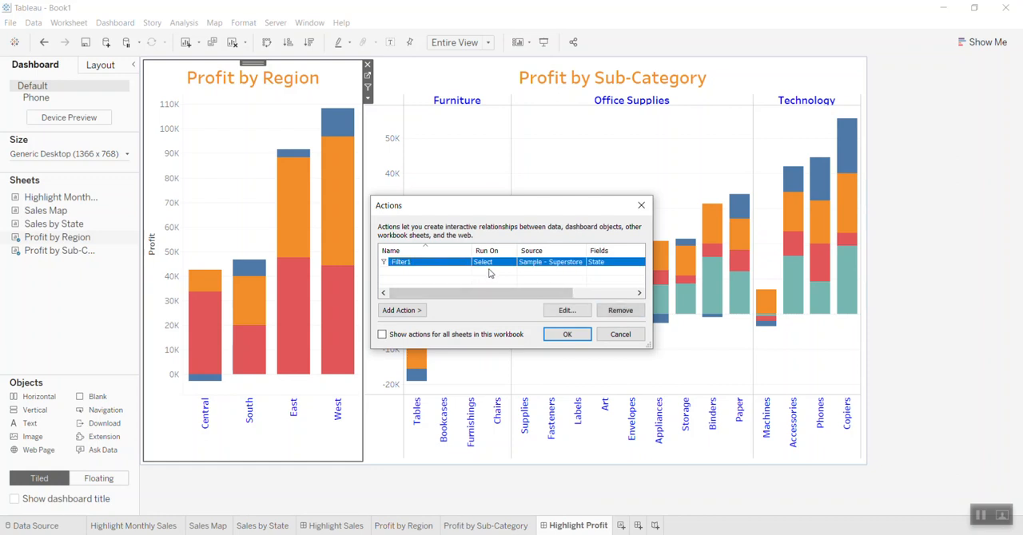
{"action": "left_click", "coordinate": [614, 311]}
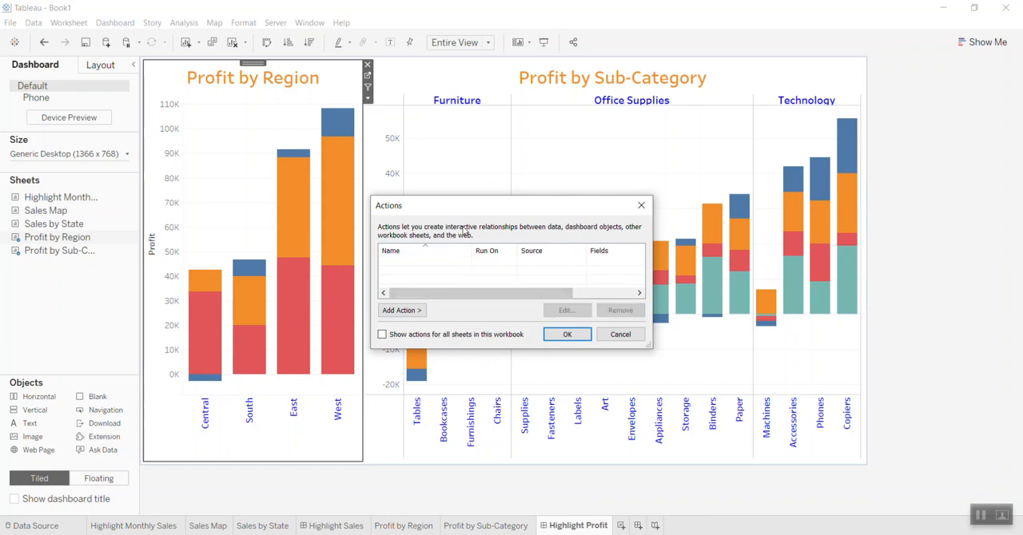
- Add a highlight action run on Select from Profit by Region to Profit by Sub-Category, targeting all fields
{"action": "left_click_drag", "start_coordinate": [469, 209], "coordinate": [479, 191]}
{"action": "left_click", "coordinate": [416, 297]}
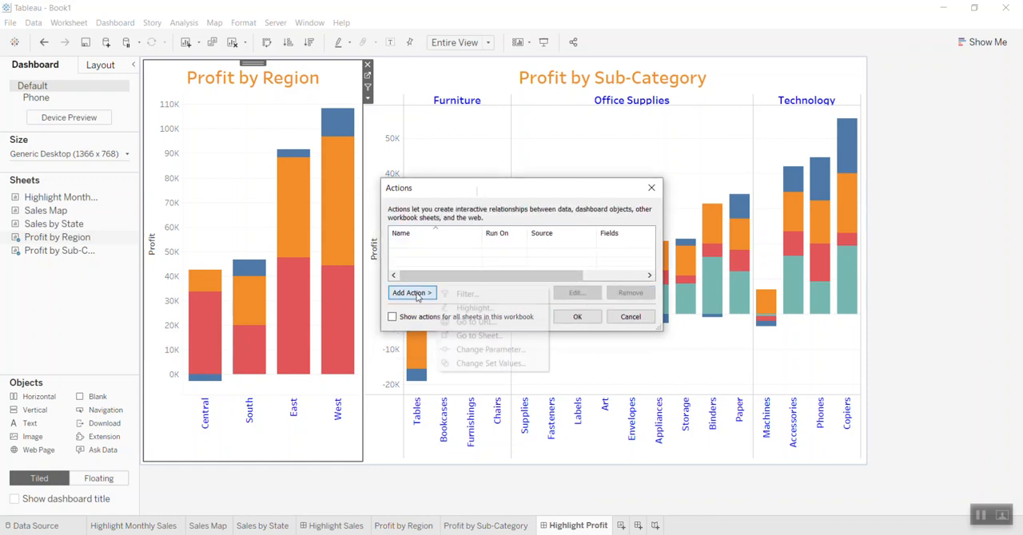
{"action": "left_click", "coordinate": [461, 309]}
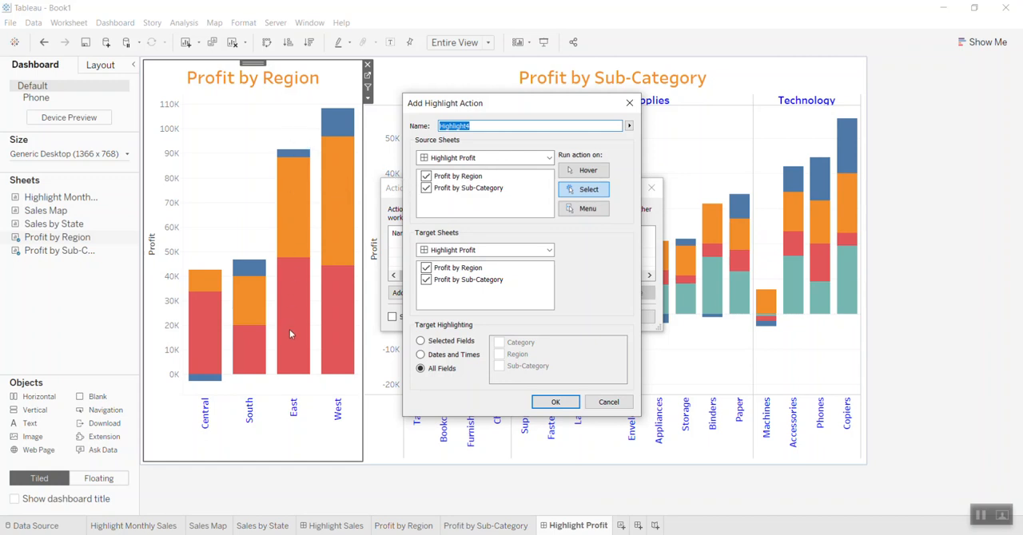
{"action": "left_click", "coordinate": [426, 189]}
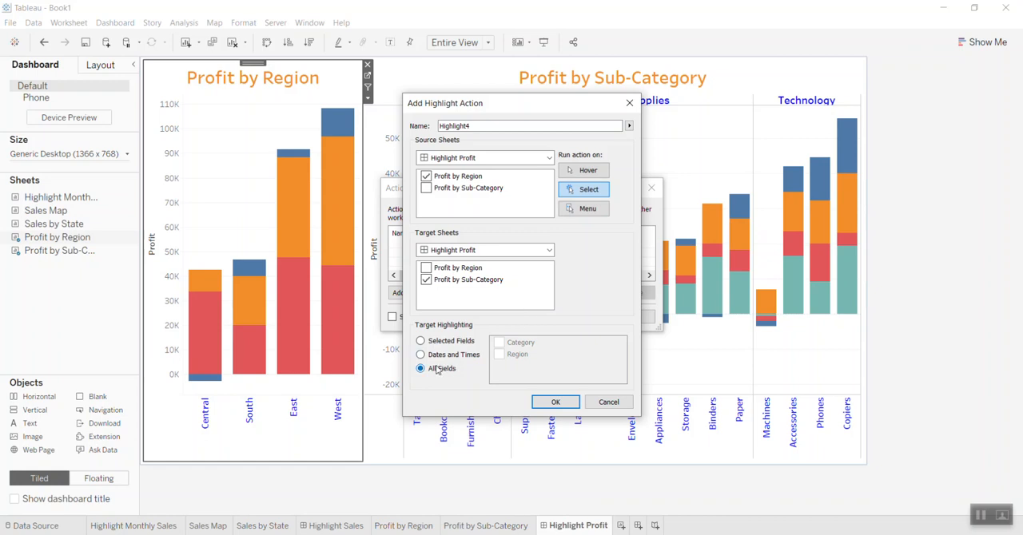
{"action": "left_click", "coordinate": [545, 405]}
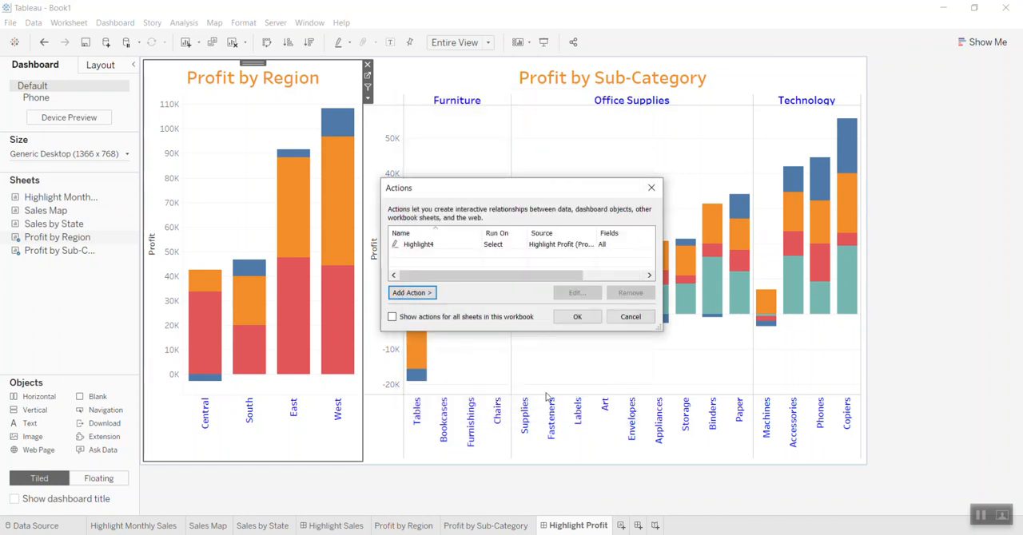
{"action": "left_click", "coordinate": [578, 317]}
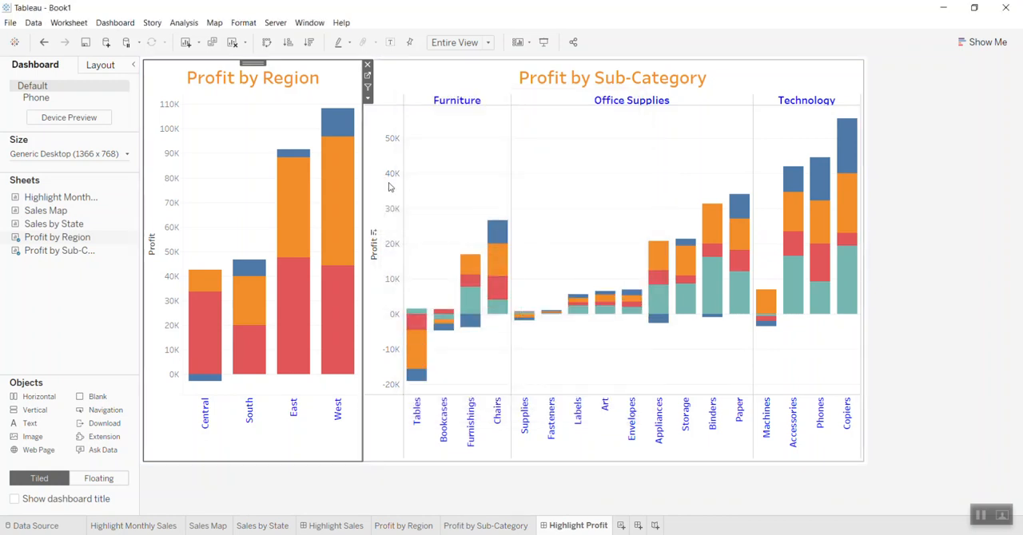
- Test the highlight action with South's Furniture segment, examine the Tables, Bookcases and Furnishings details, and clear the selection
{"action": "left_click", "coordinate": [244, 269]}
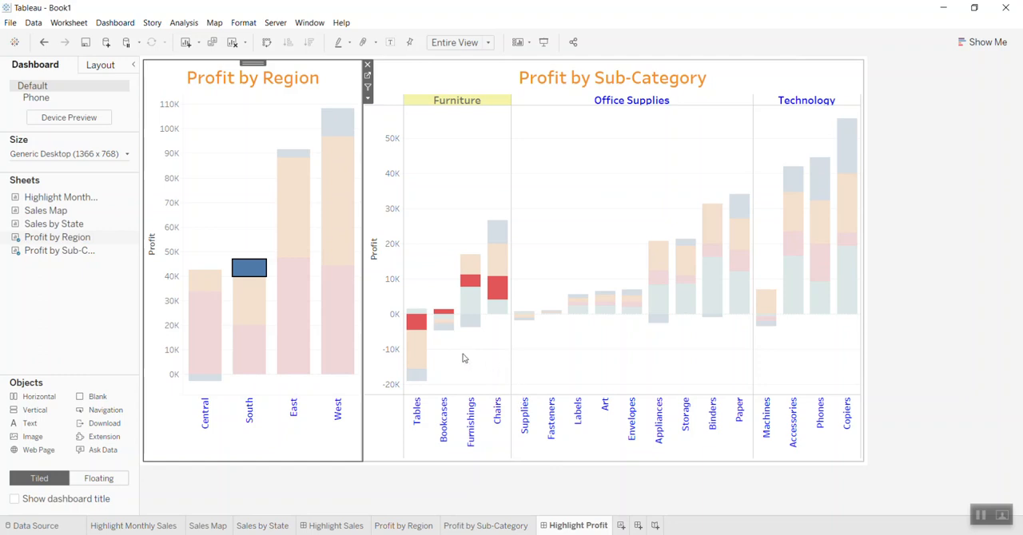
{"action": "mouse_move", "coordinate": [248, 269]}
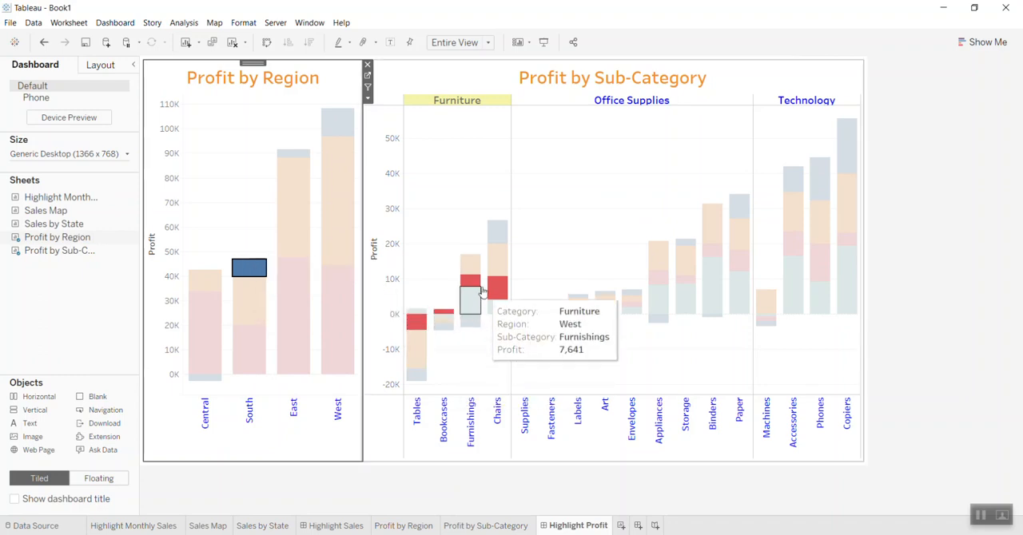
{"action": "mouse_move", "coordinate": [414, 328]}
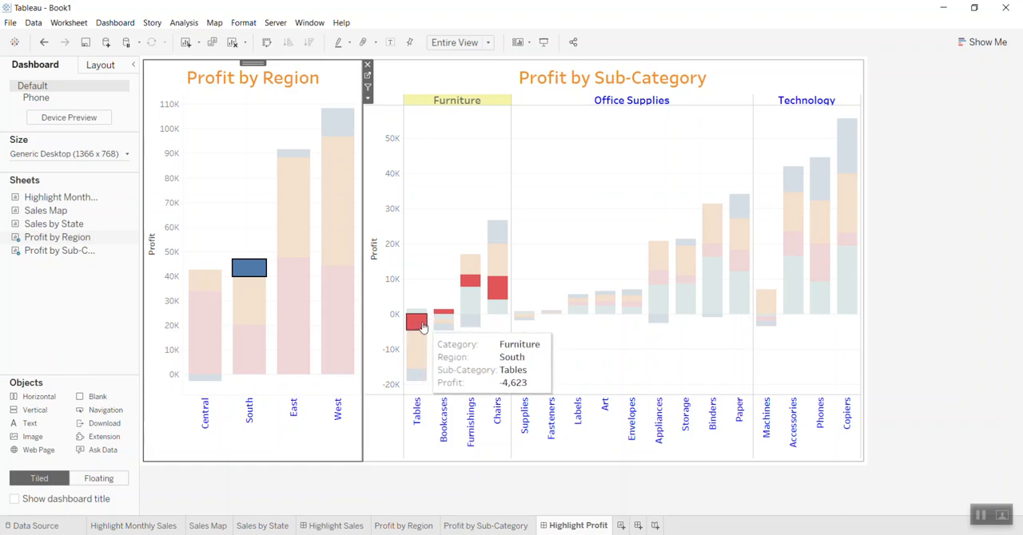
{"action": "mouse_move", "coordinate": [441, 318]}
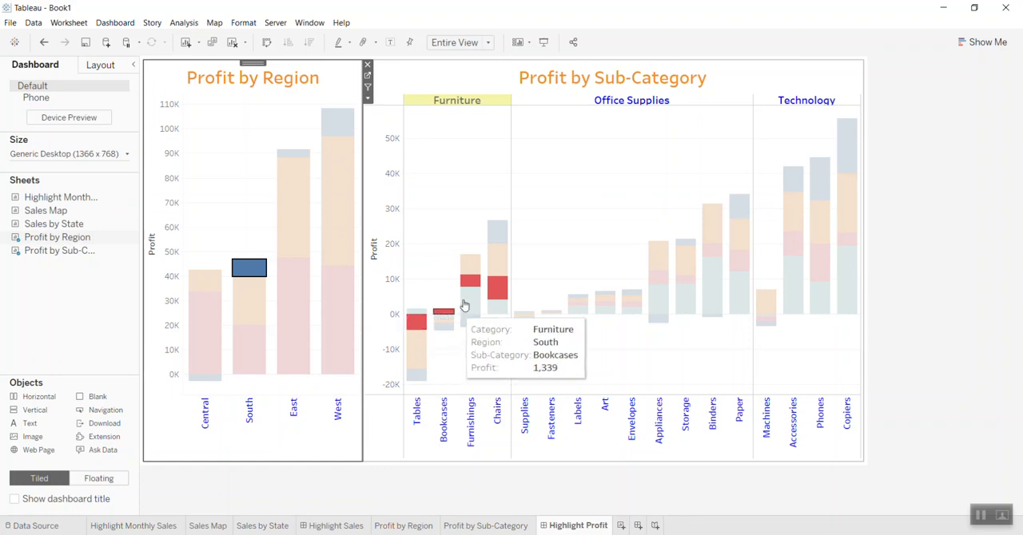
{"action": "mouse_move", "coordinate": [474, 286]}
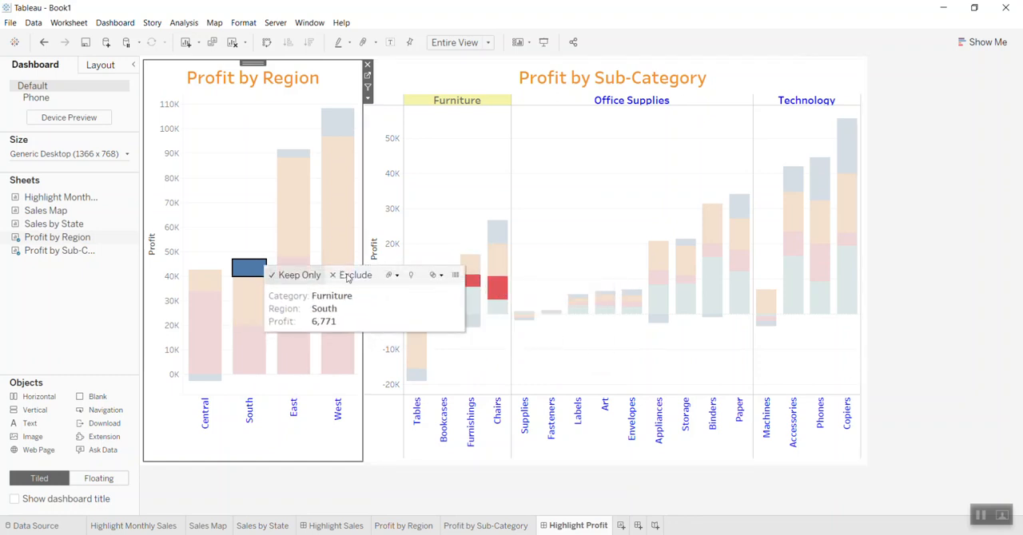
{"action": "left_click", "coordinate": [640, 197]}
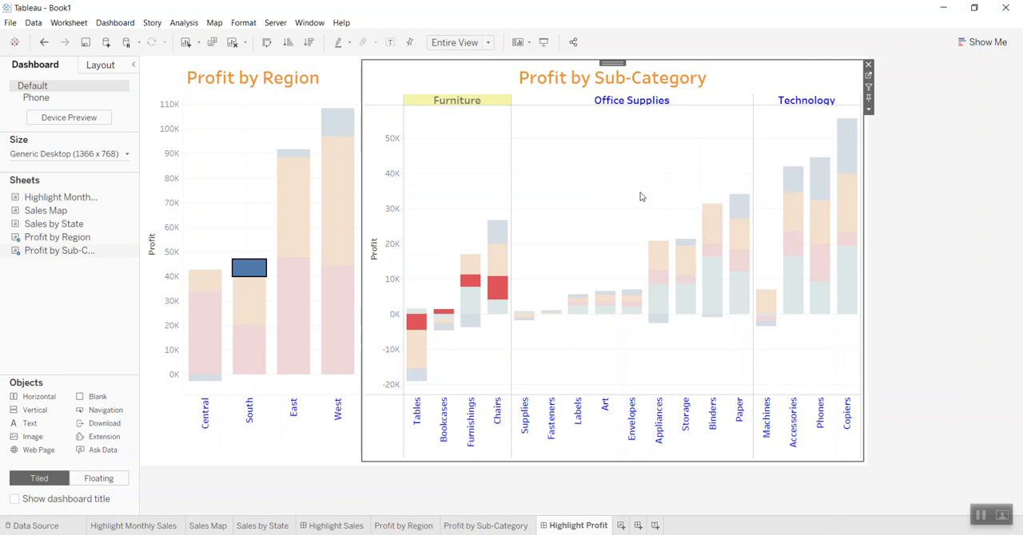
{"action": "left_click", "coordinate": [549, 207]}
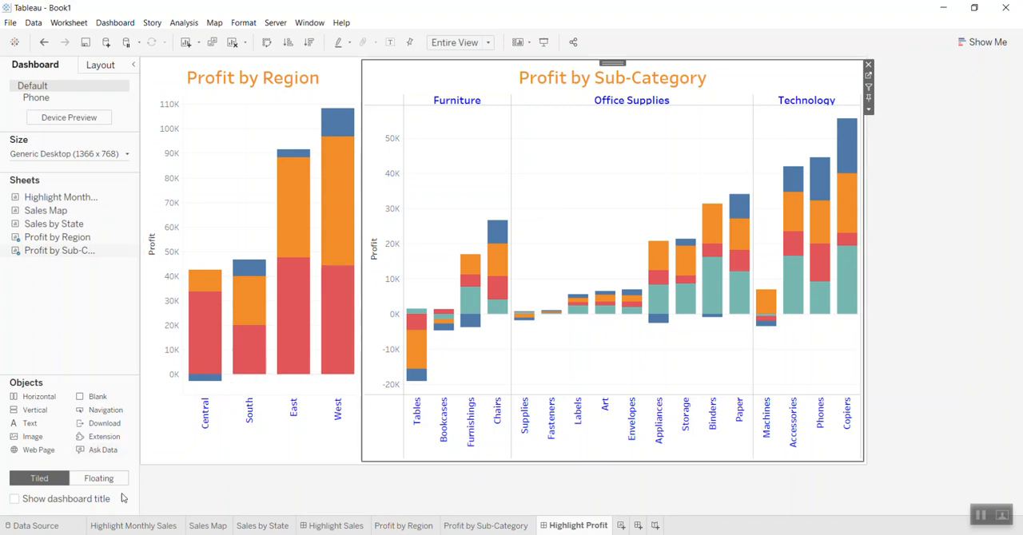
- Revisit the Highlight Monthly Sales worksheet and the Highlight Profit and Highlight Sales dashboards
{"action": "left_click", "coordinate": [151, 530]}
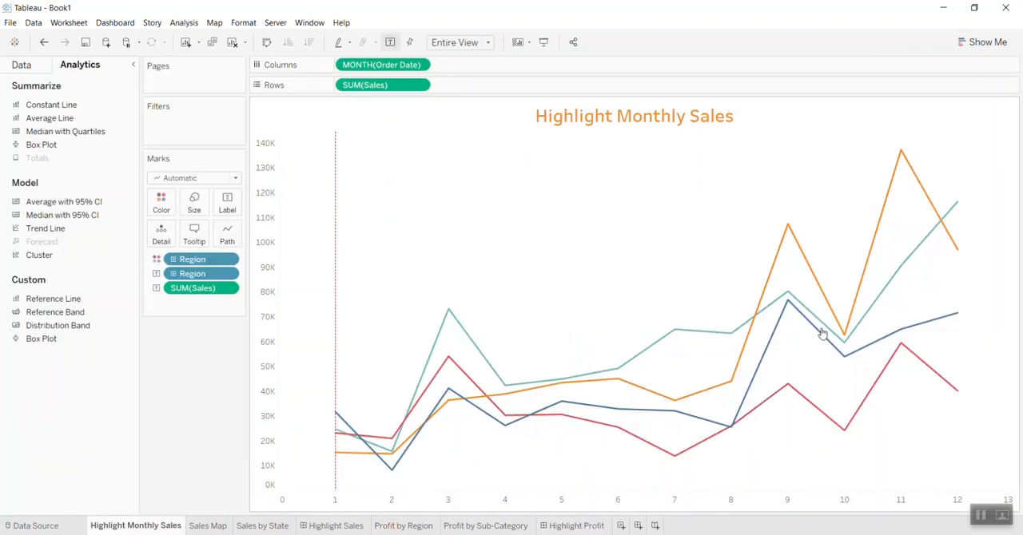
{"action": "left_click", "coordinate": [554, 527]}
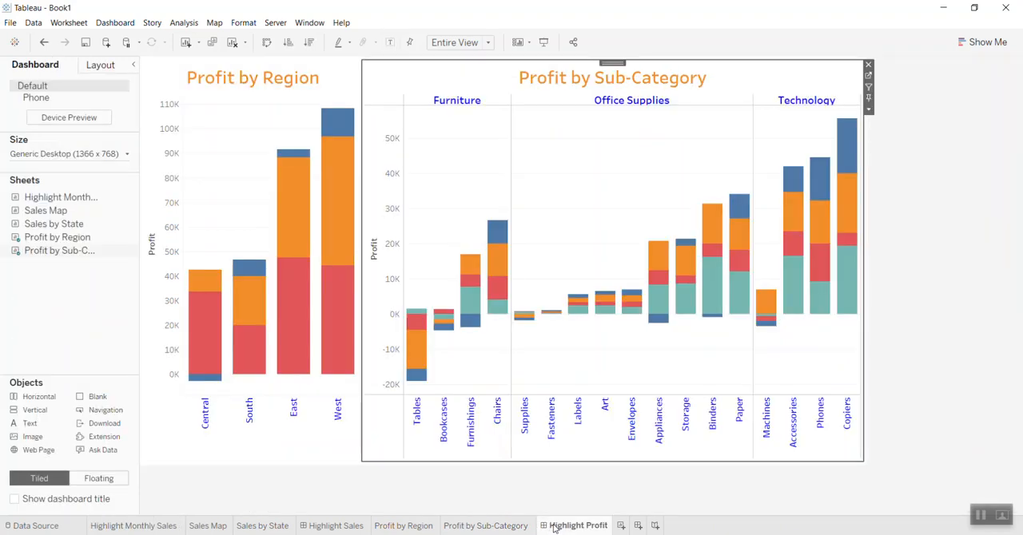
{"action": "mouse_move", "coordinate": [334, 248]}
{"action": "left_click", "coordinate": [336, 526]}
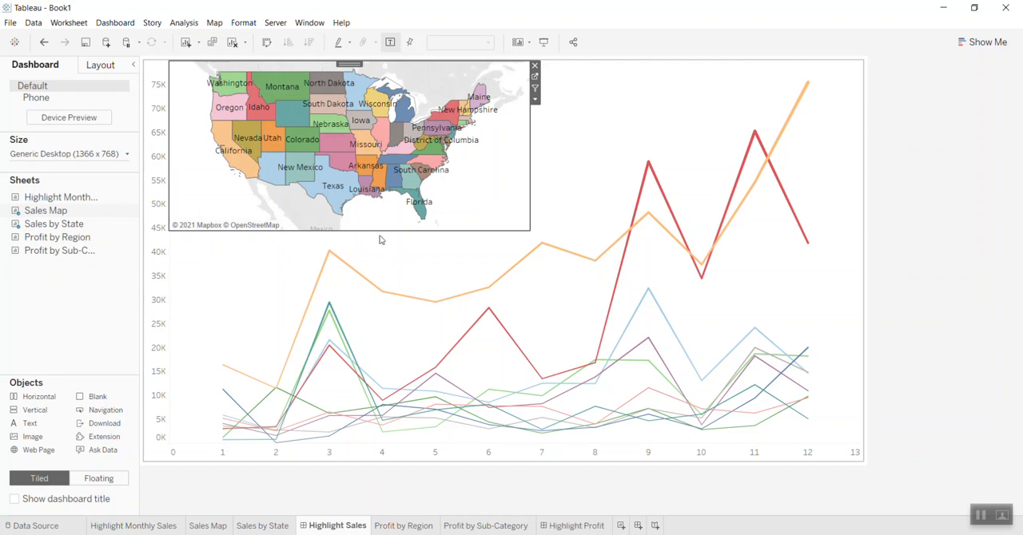